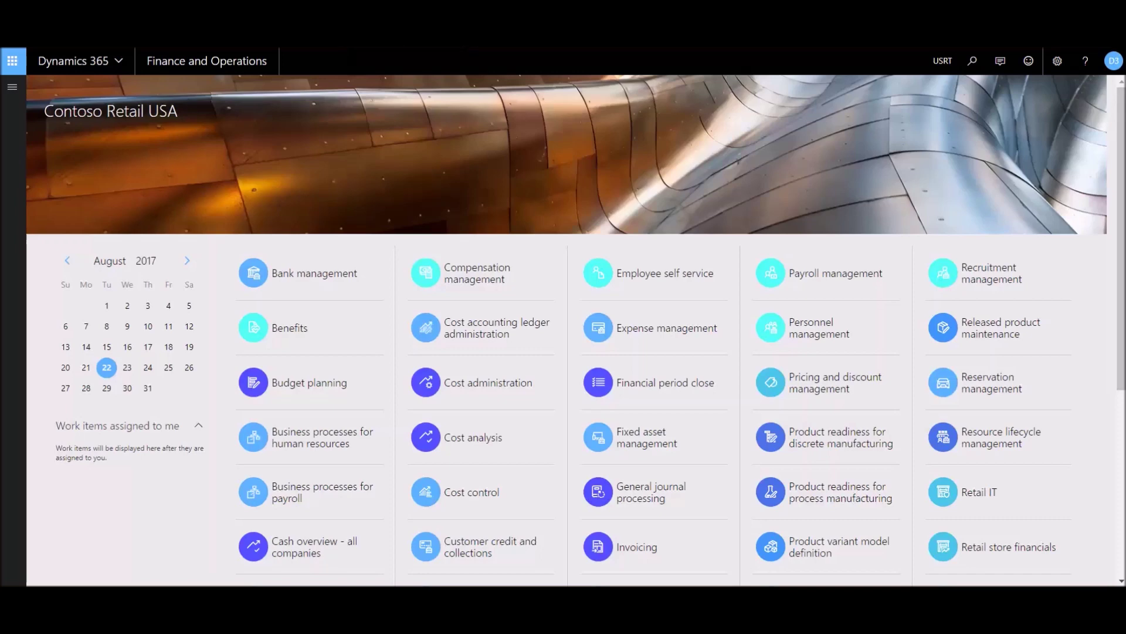
Step: Open the list of all purchase orders in the Accounts payable module
click(12, 86)
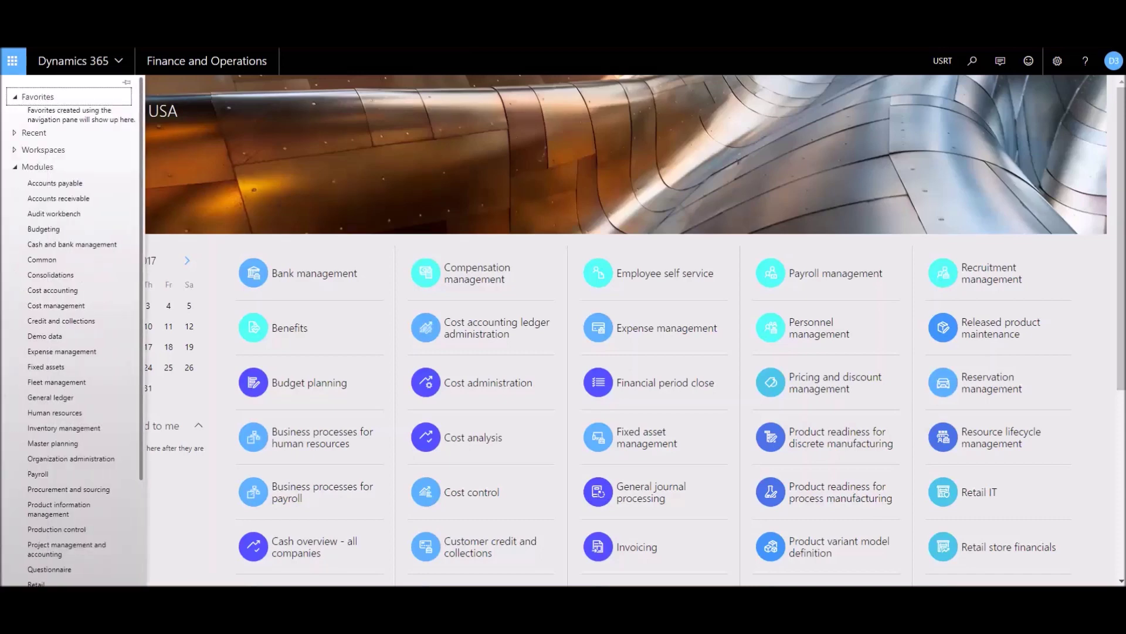
click(55, 183)
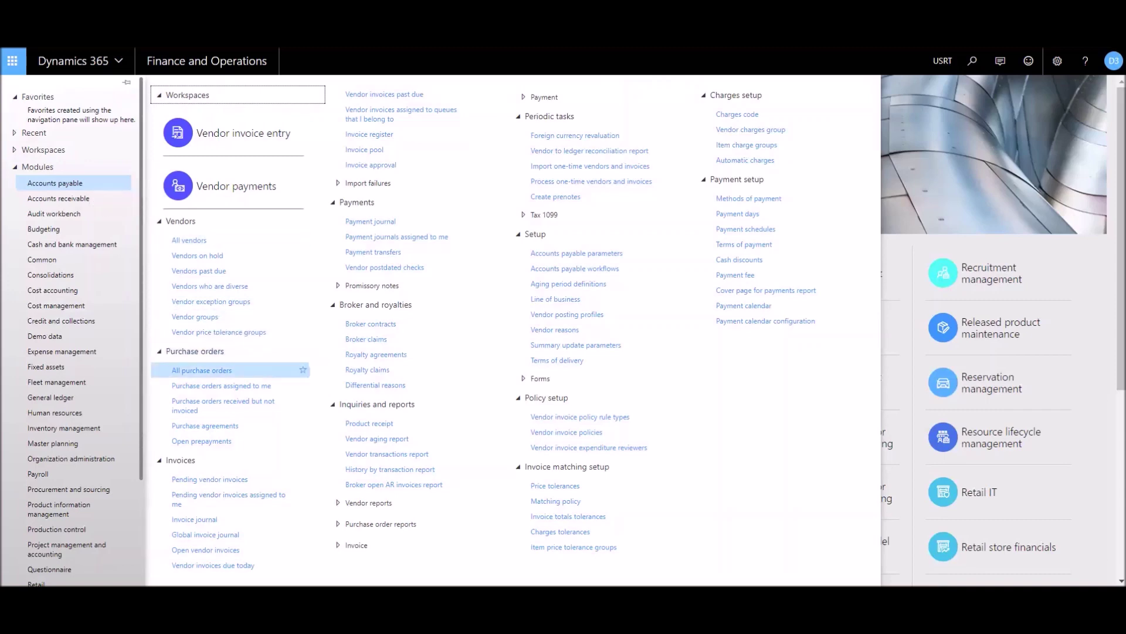
click(202, 371)
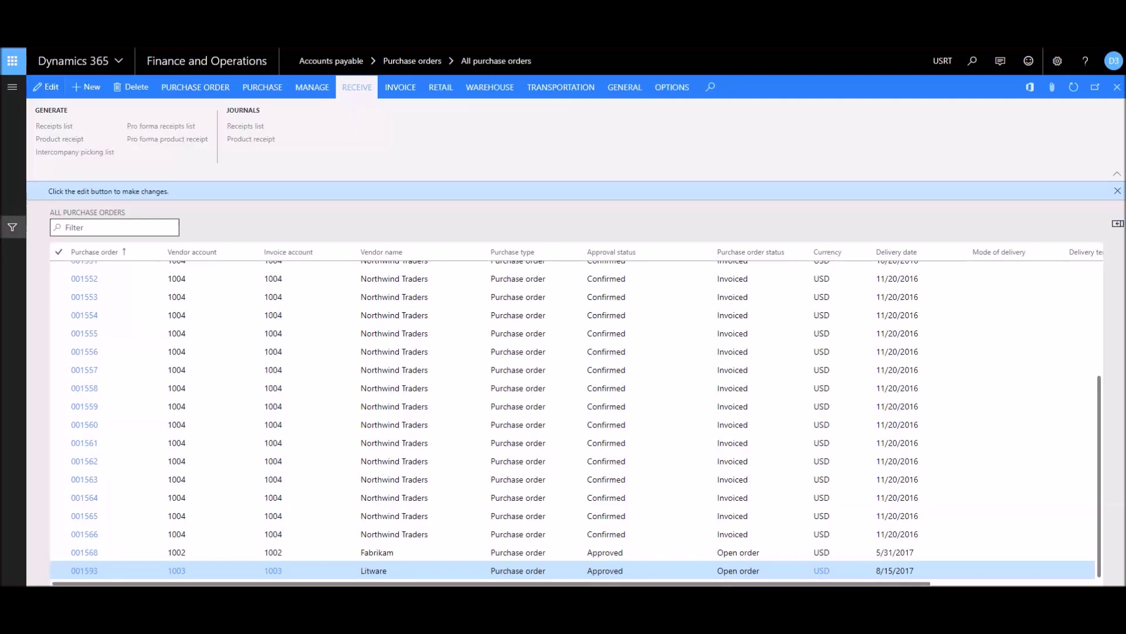
Step: Show the filter options and filter the list to purchase orders whose number begins with 0002
click(12, 228)
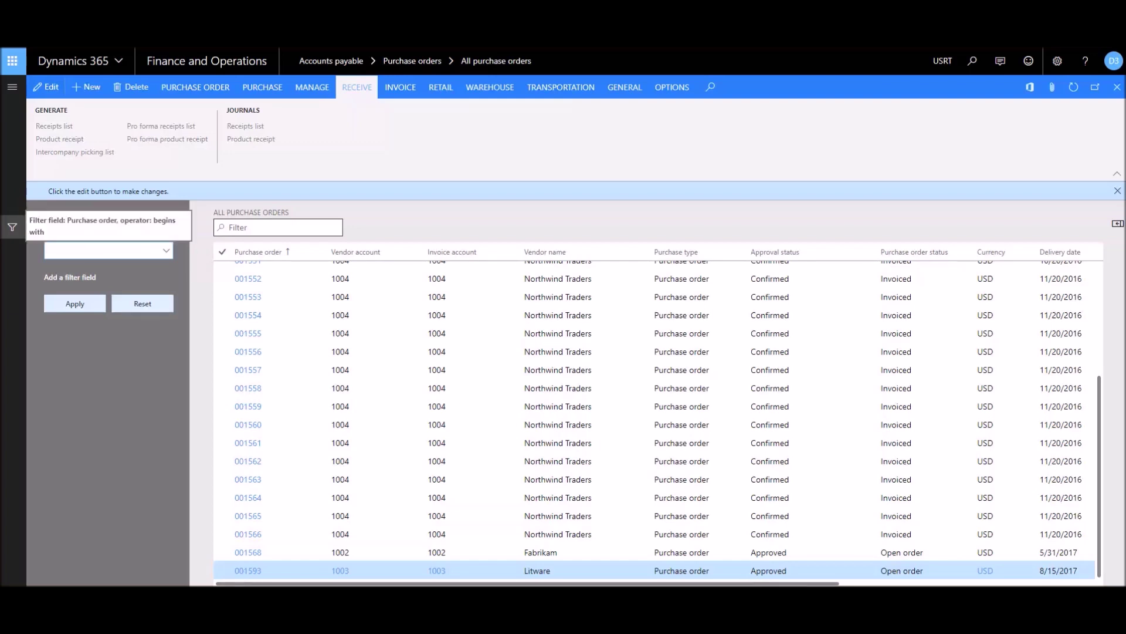
click(148, 236)
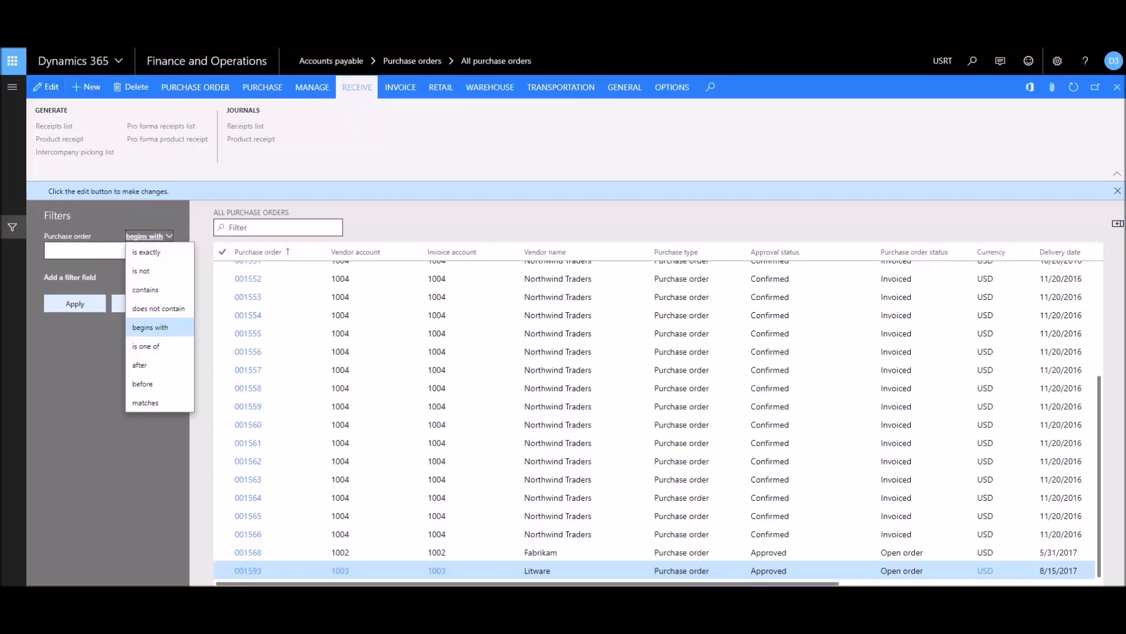
click(82, 250)
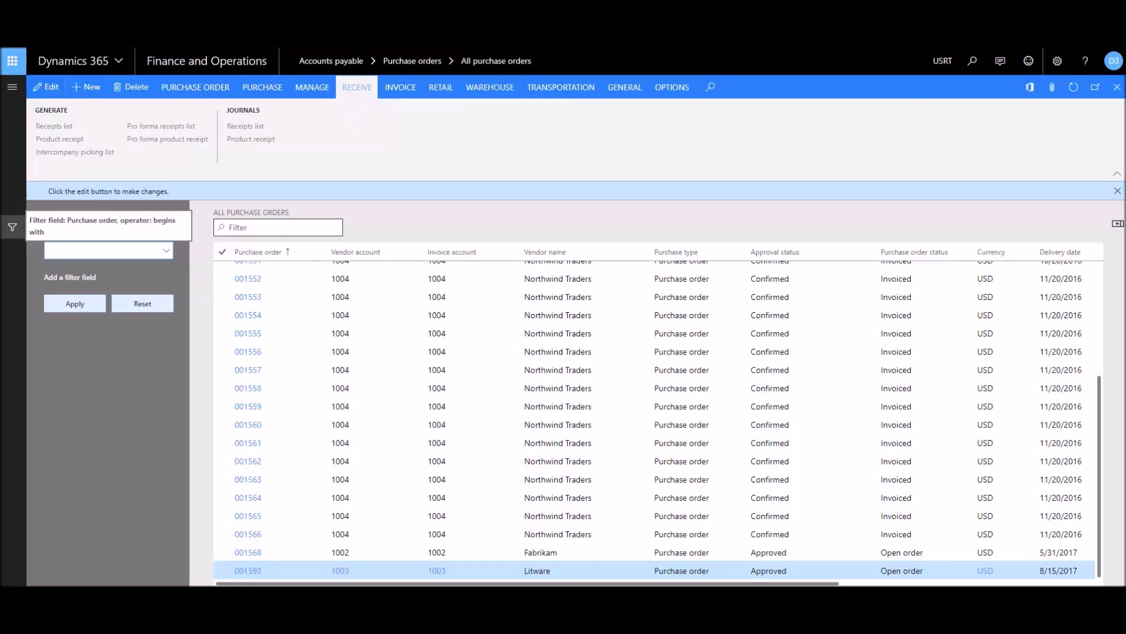
text(00)
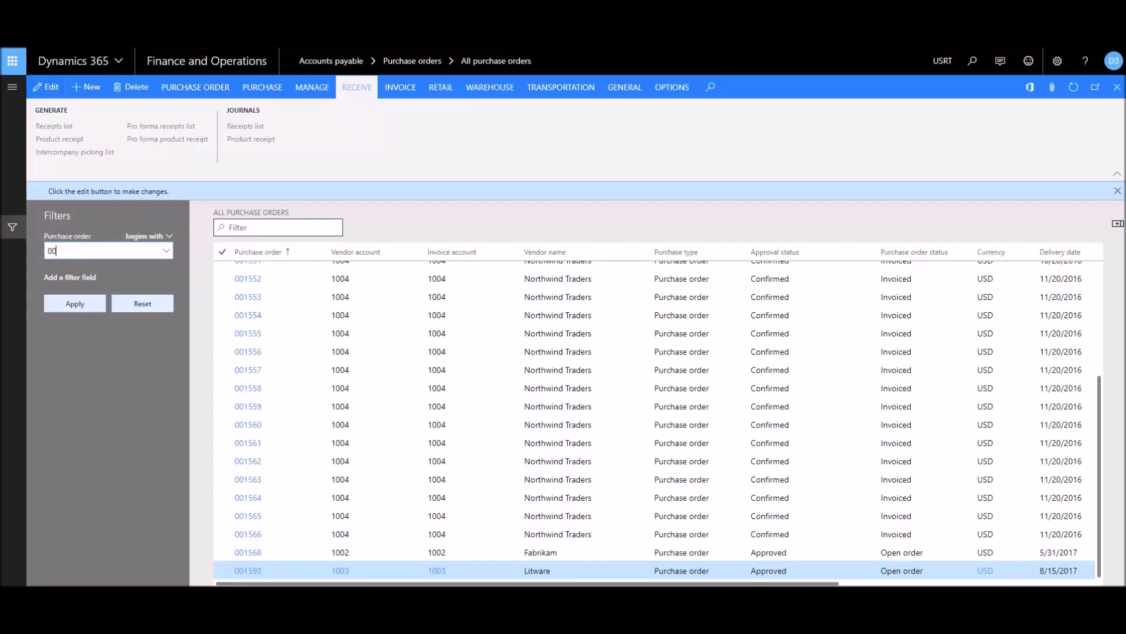
text(02)
click(74, 303)
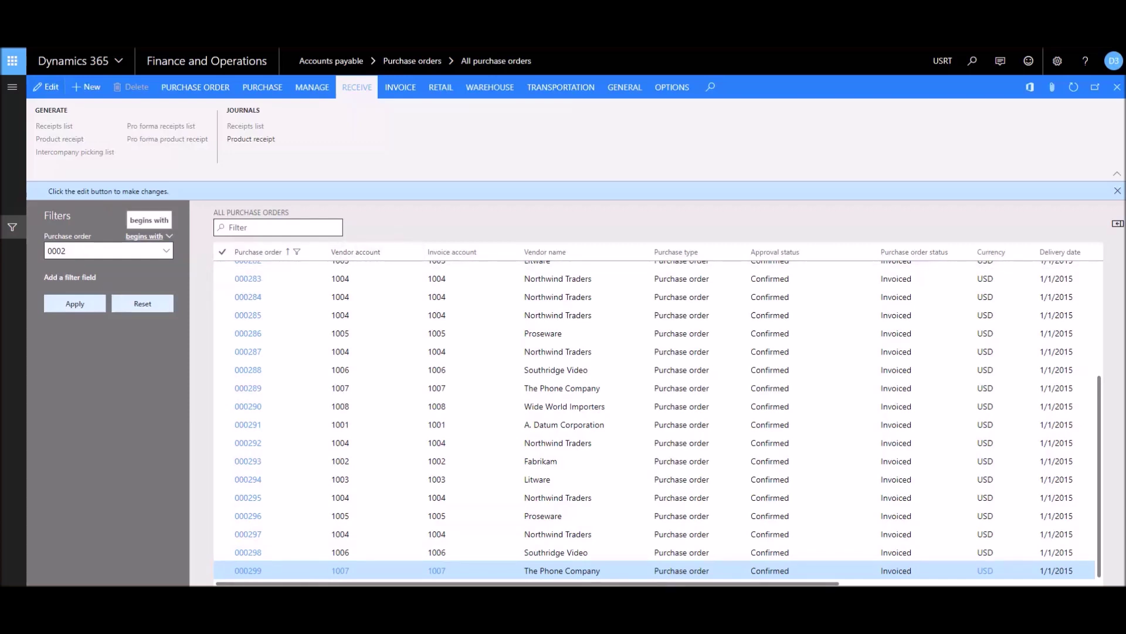
Step: Narrow the purchase order filter from the prefix to one full purchase order number, keeping the begins with operator
click(146, 236)
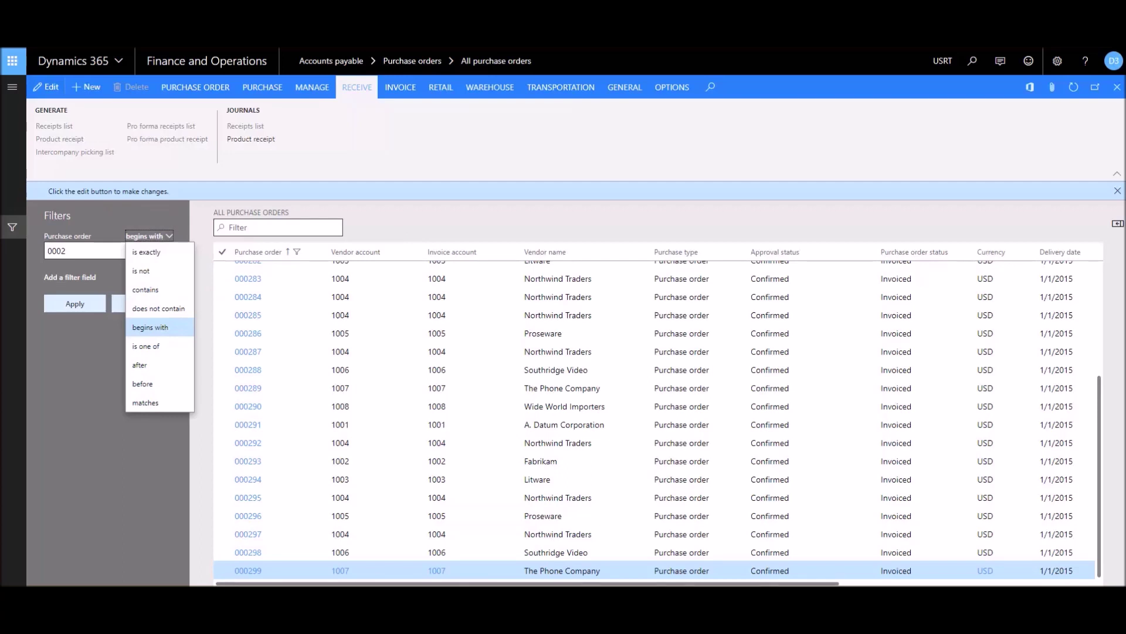
click(65, 251)
key(BackSpace)
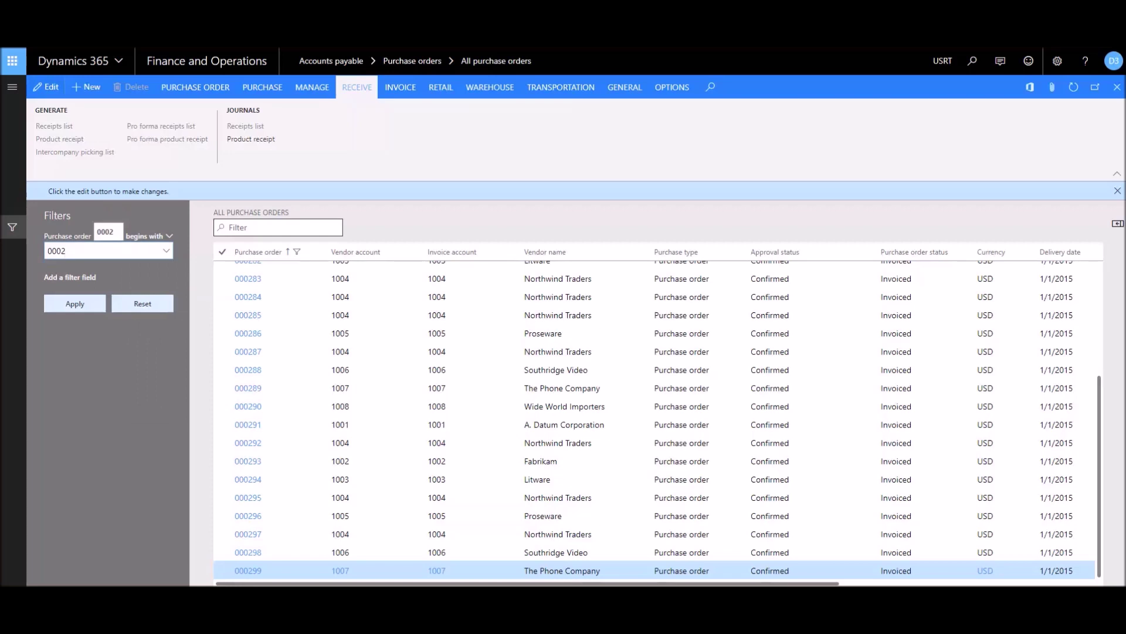
text(028)
key(Return)
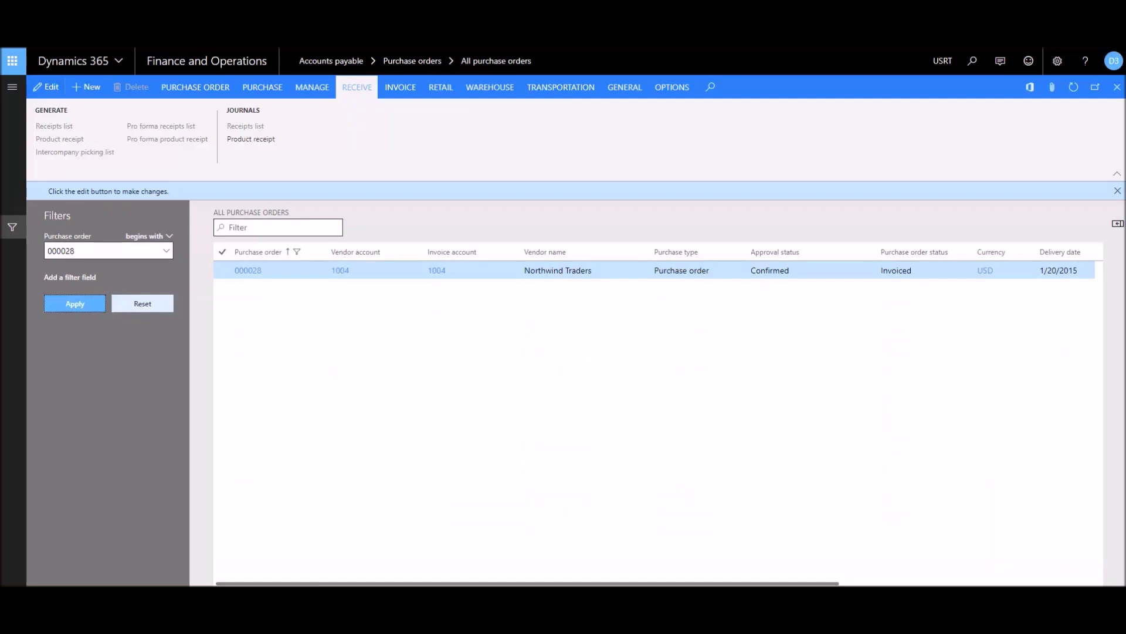
Step: Examine the operators for the purchase order filter and the additional fields that can be added as filters
click(145, 236)
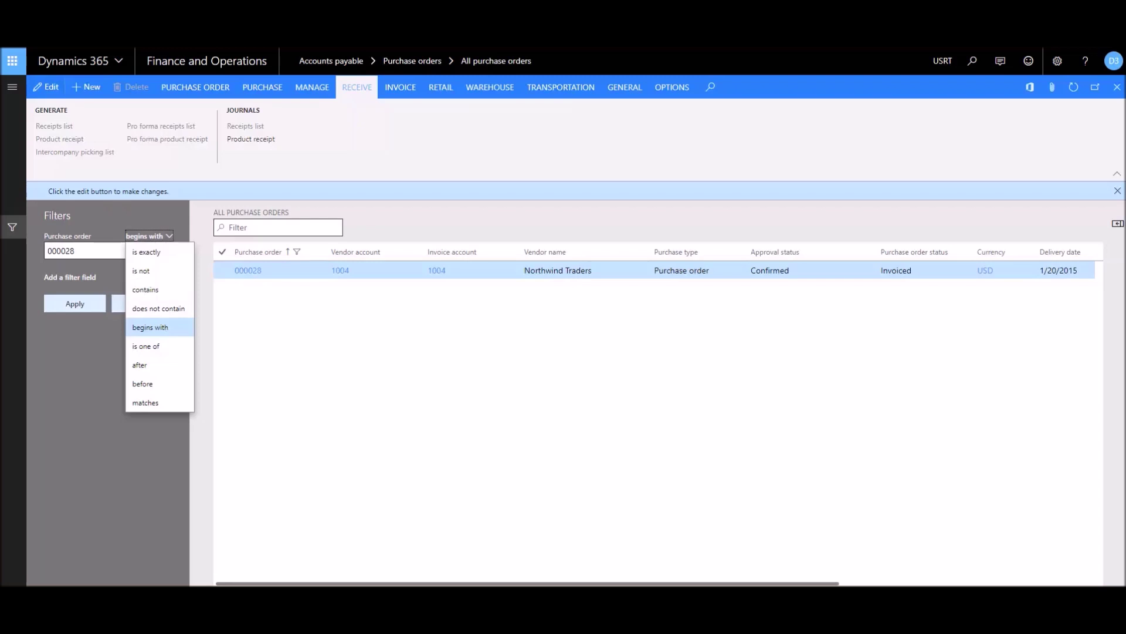
click(70, 277)
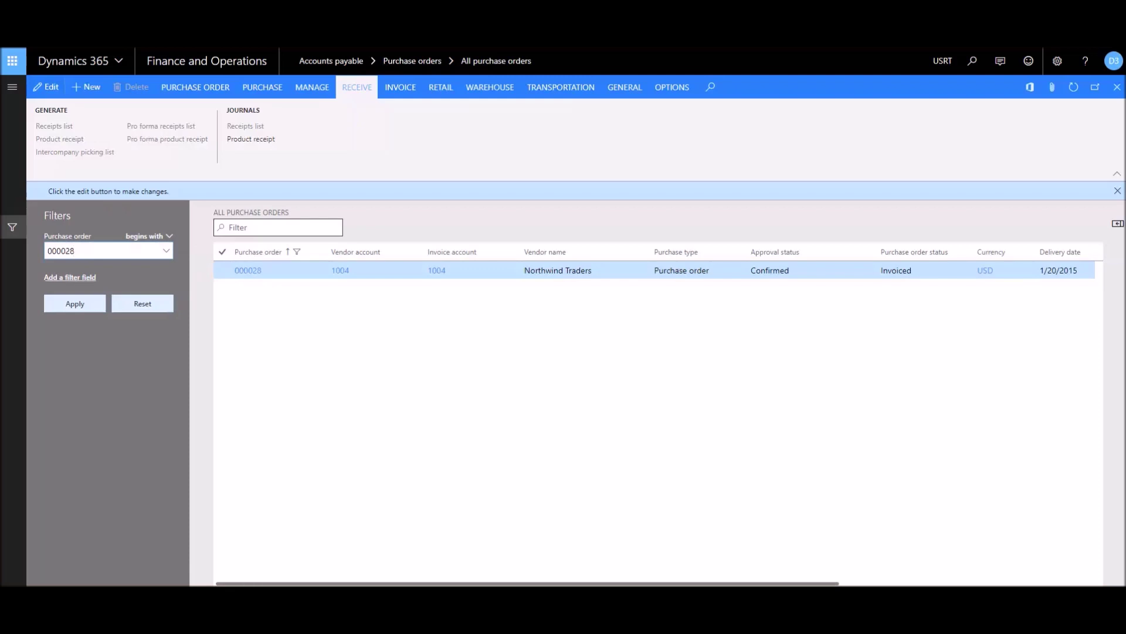
click(70, 276)
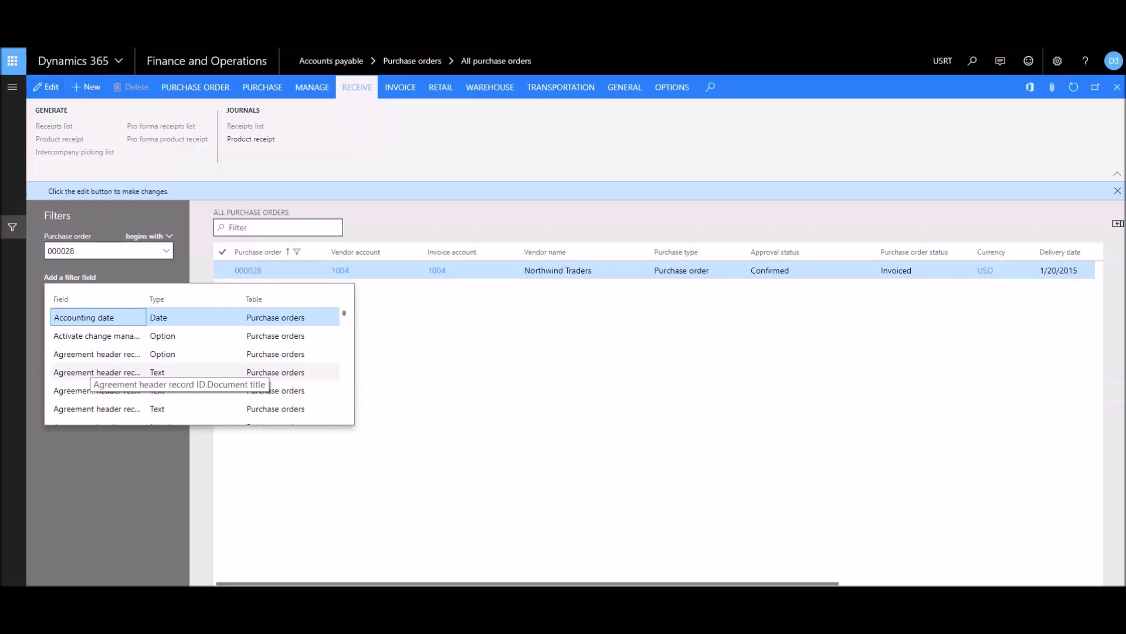
scroll(118, 379, down, 5)
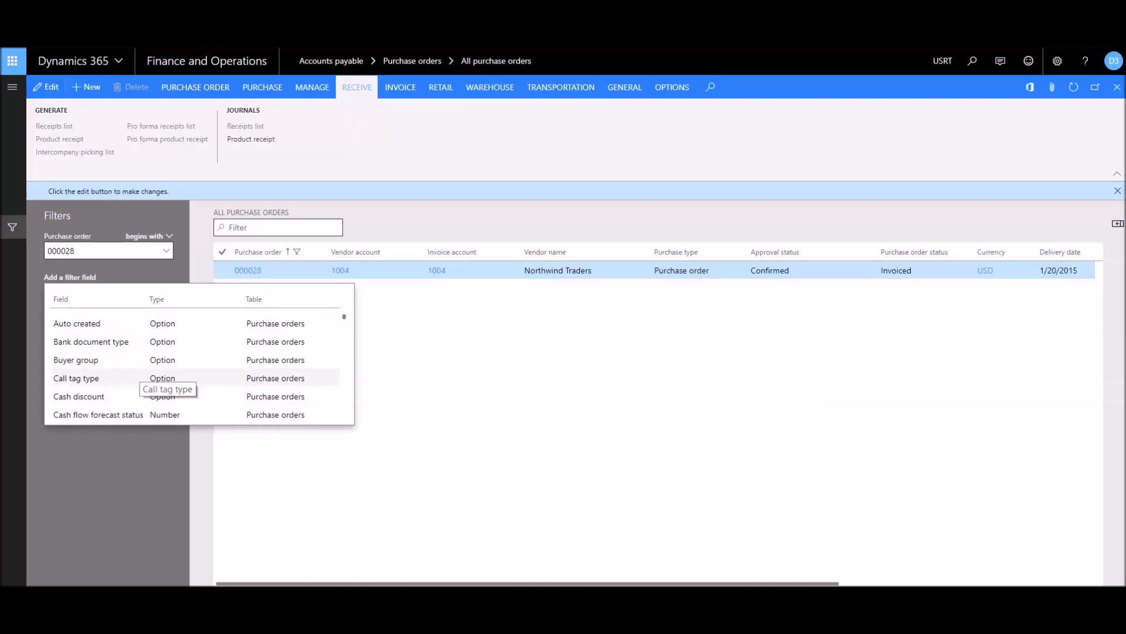
click(74, 250)
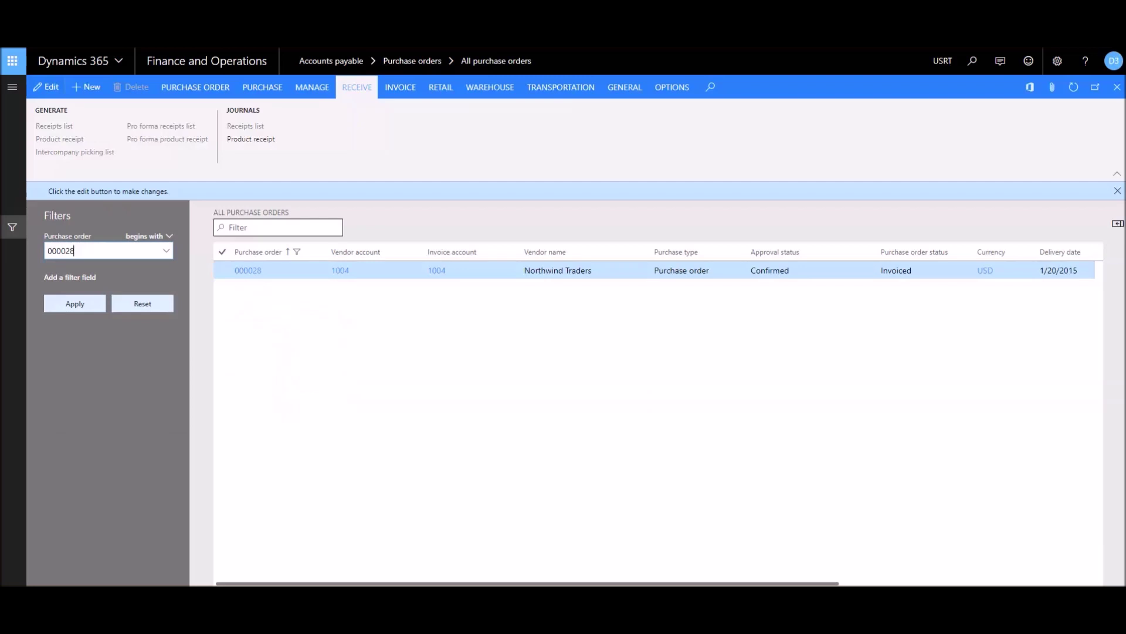
Step: Reset the purchase order filter and hide the filter options
click(142, 304)
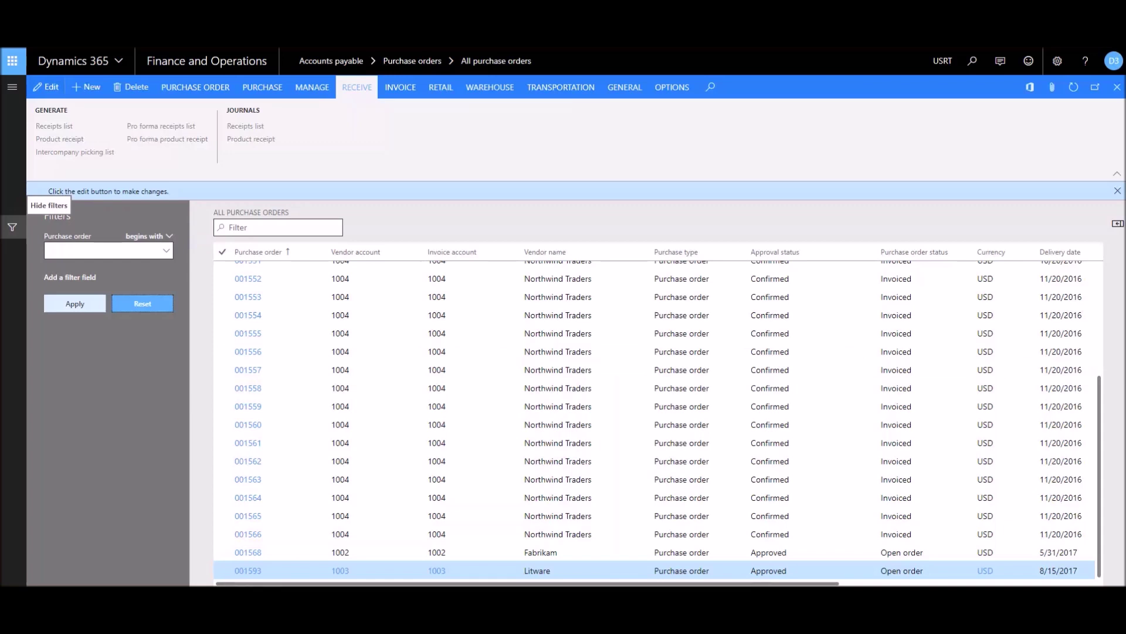
click(11, 227)
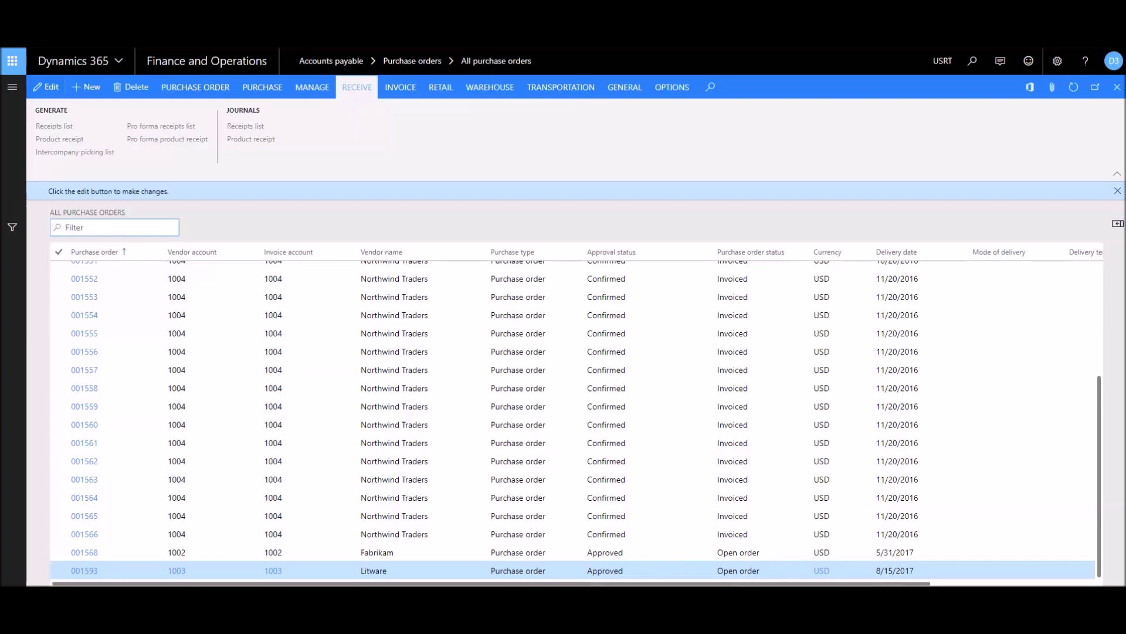
Step: Quick-filter the purchase orders by the text Approved, and clear that filter to restore the full list
mouse_move(94, 252)
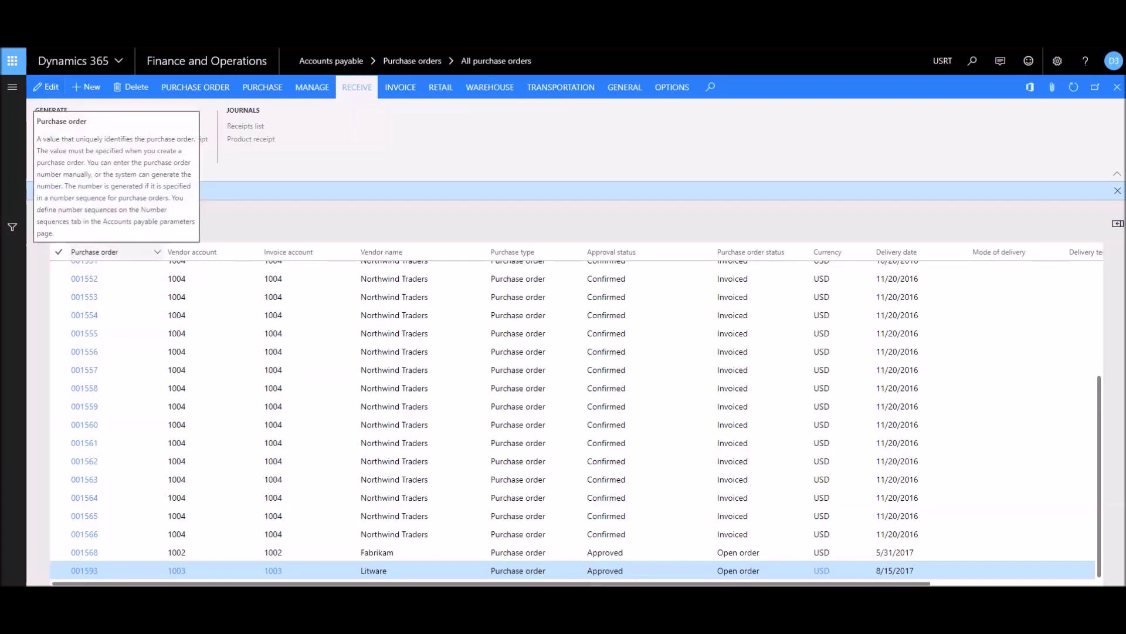
text(Approved)
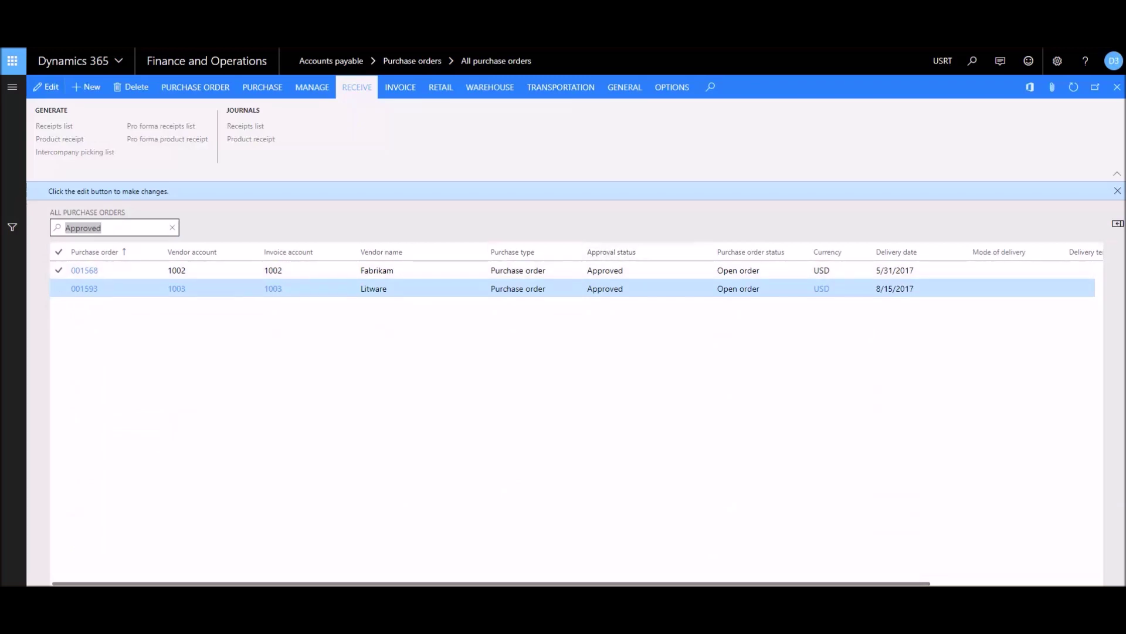
key(ctrl+f)
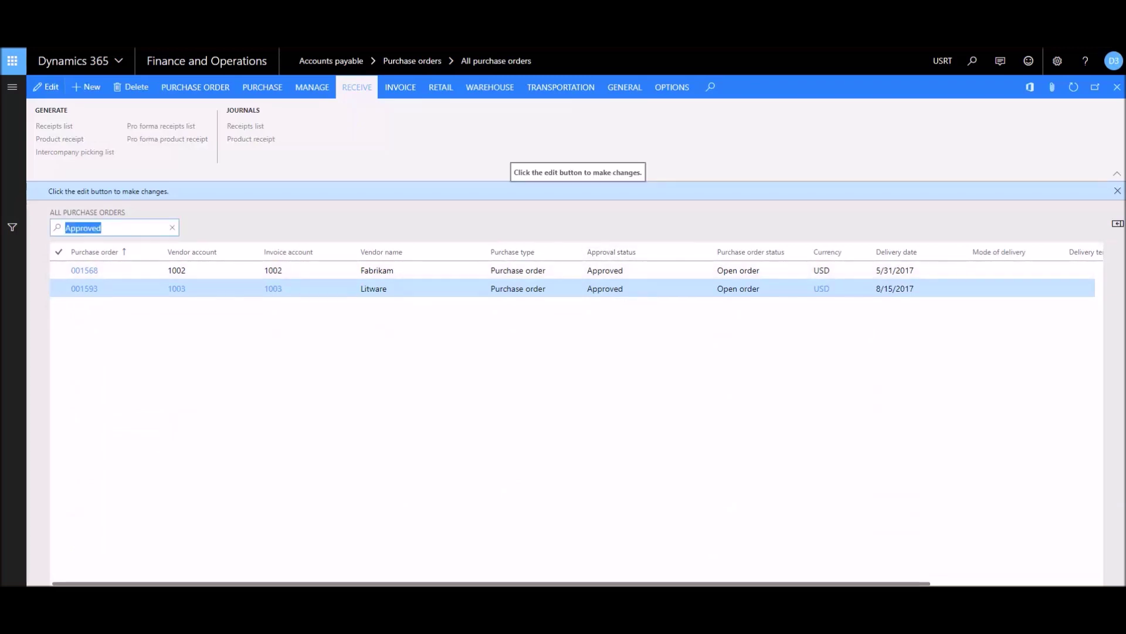
click(171, 228)
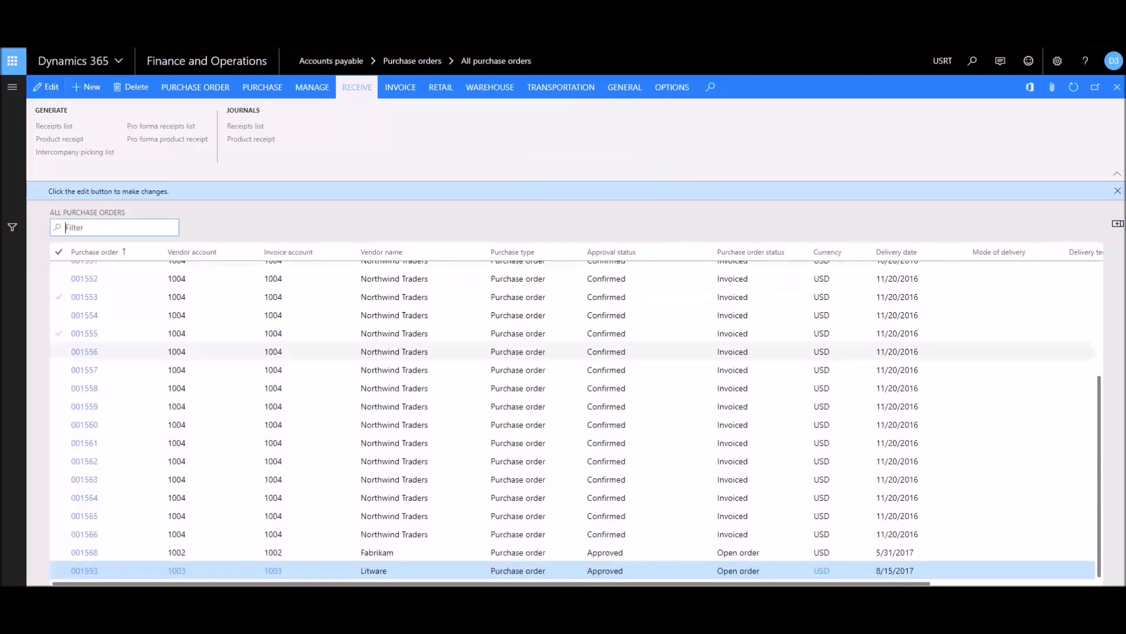
click(88, 228)
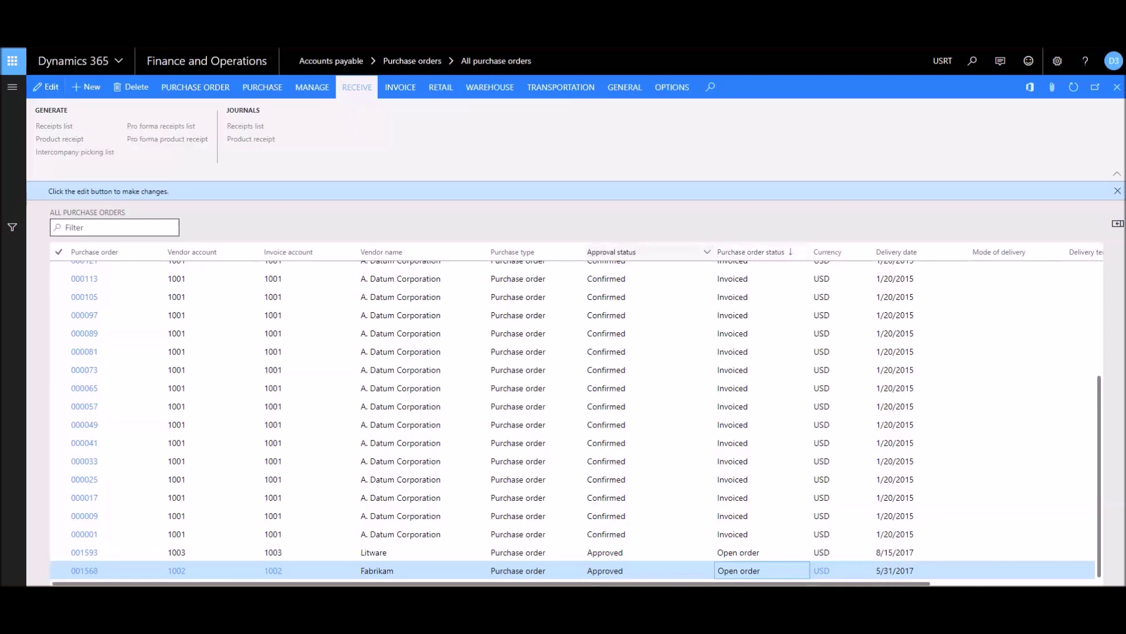
Step: Filter the Purchase order status column to orders whose status is exactly Open order
click(640, 251)
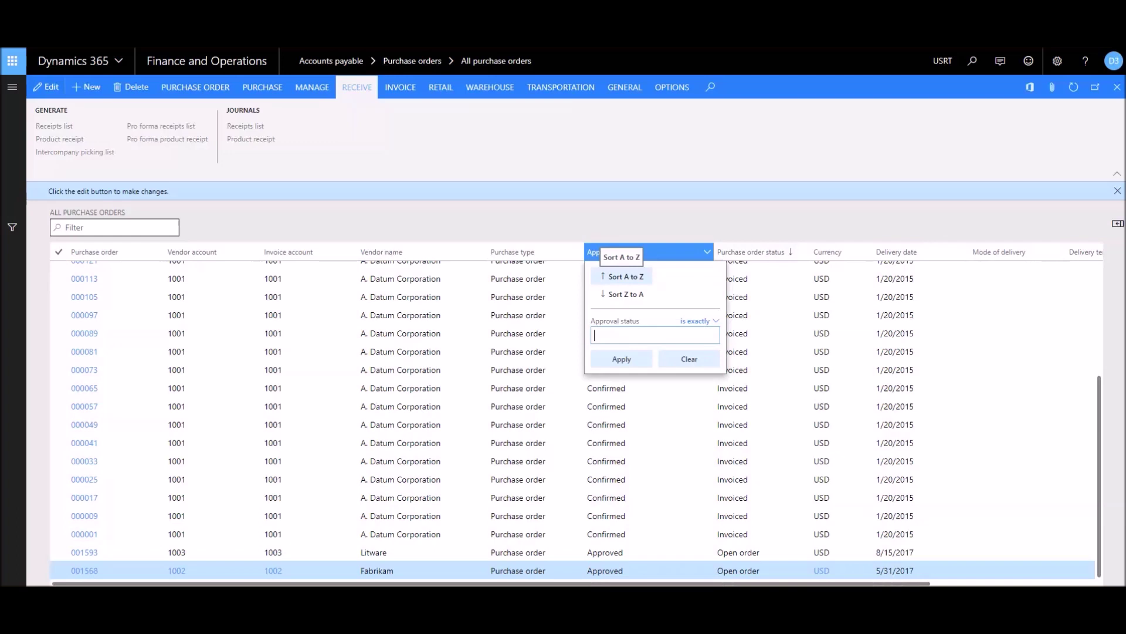
key(Escape)
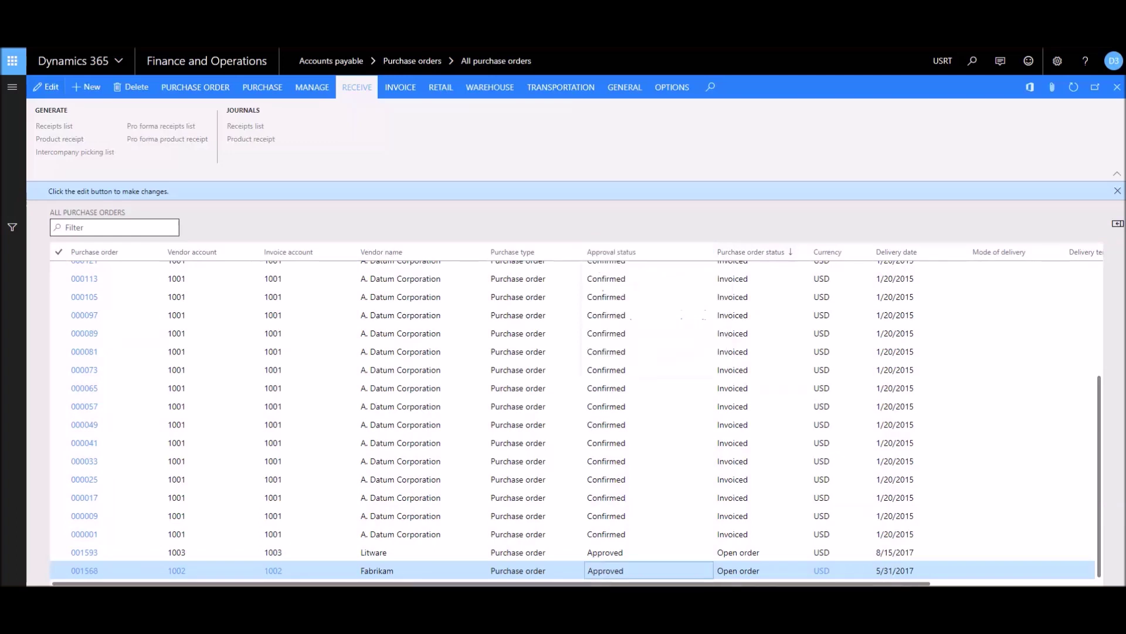
click(762, 252)
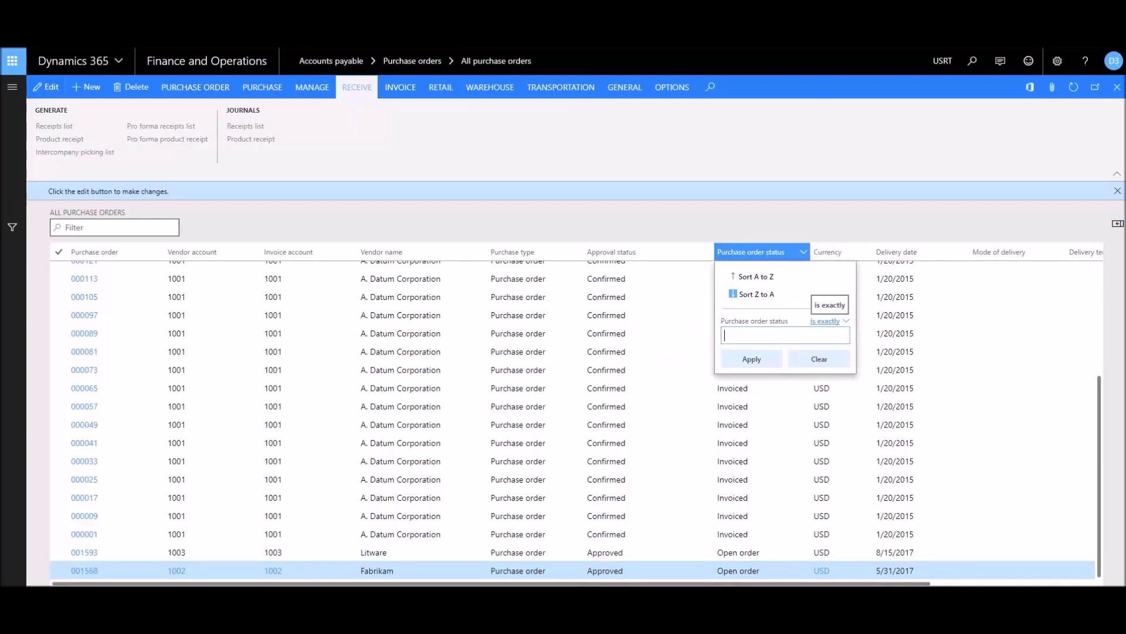
click(825, 321)
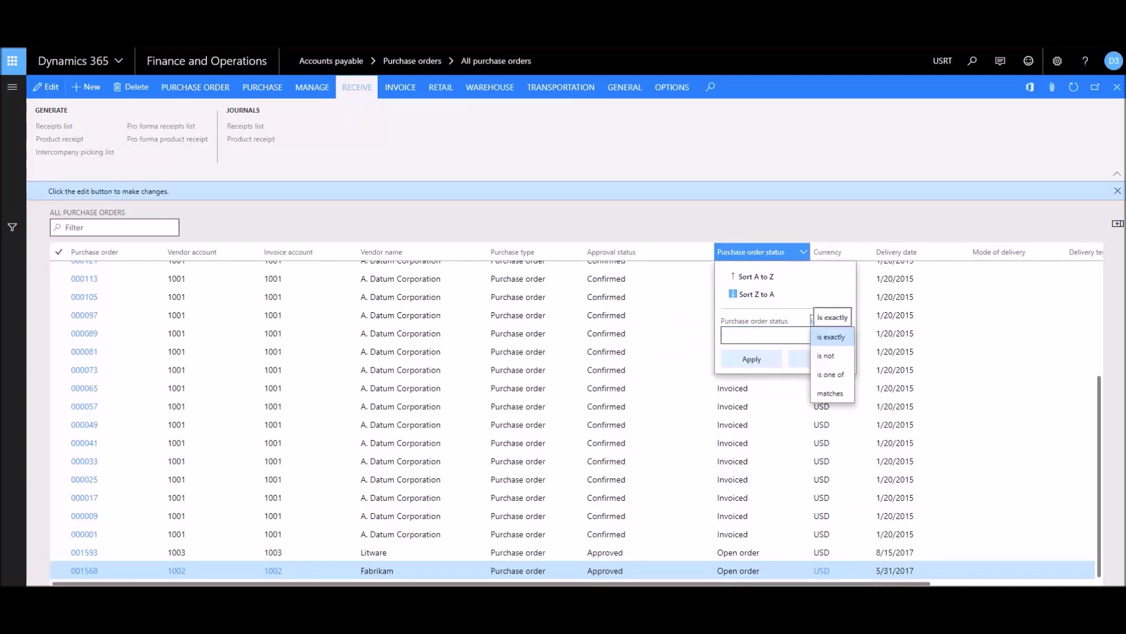
click(824, 321)
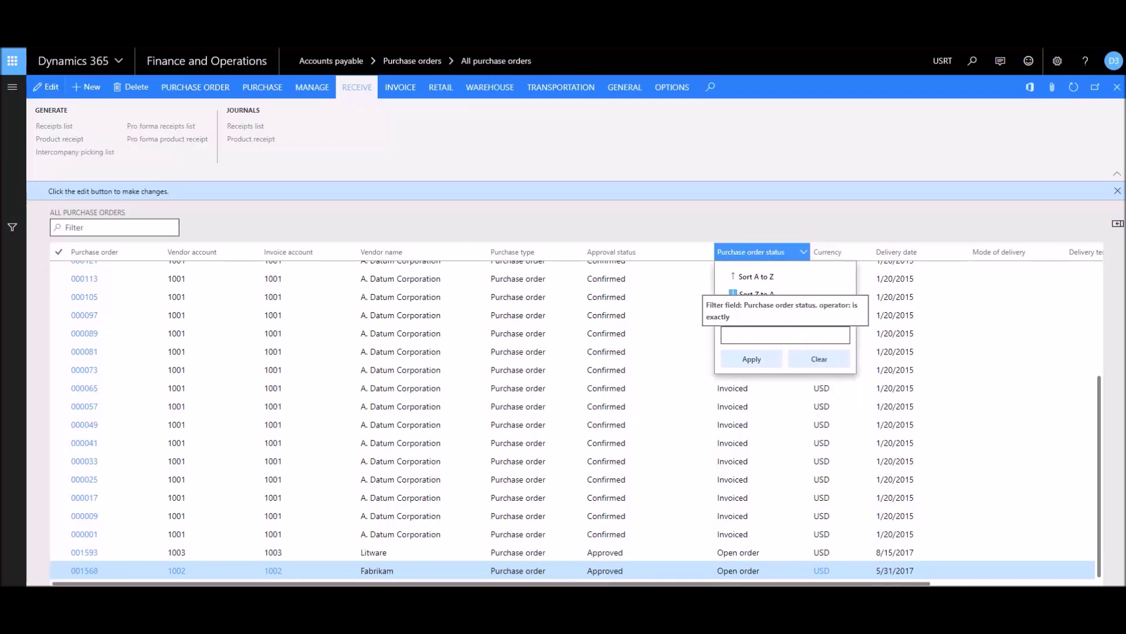
text(Ope)
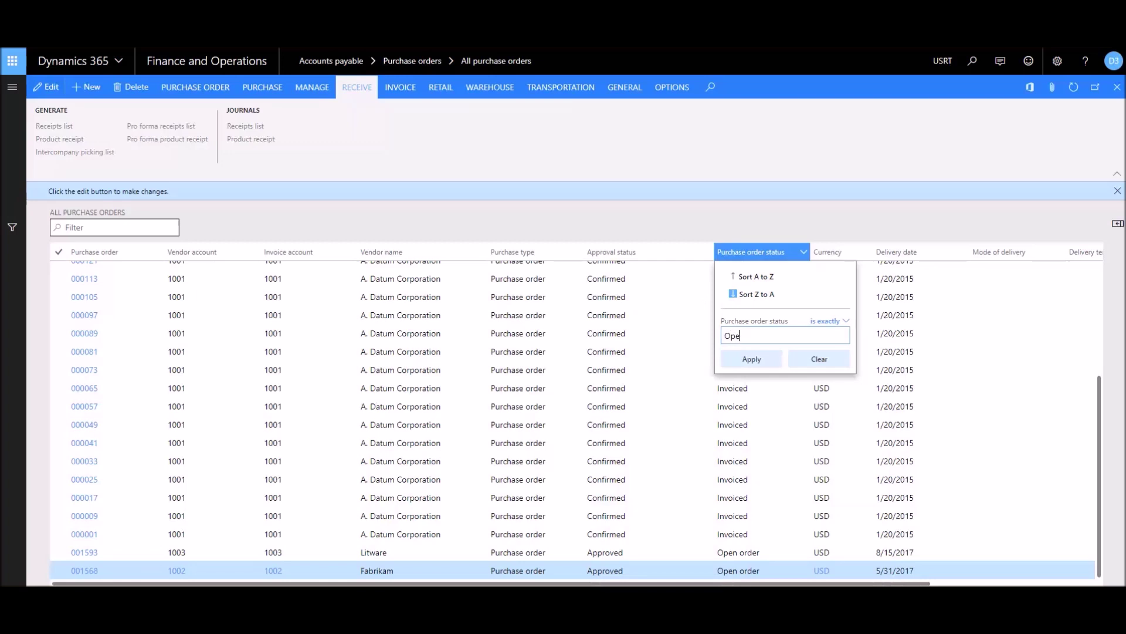
text(n order)
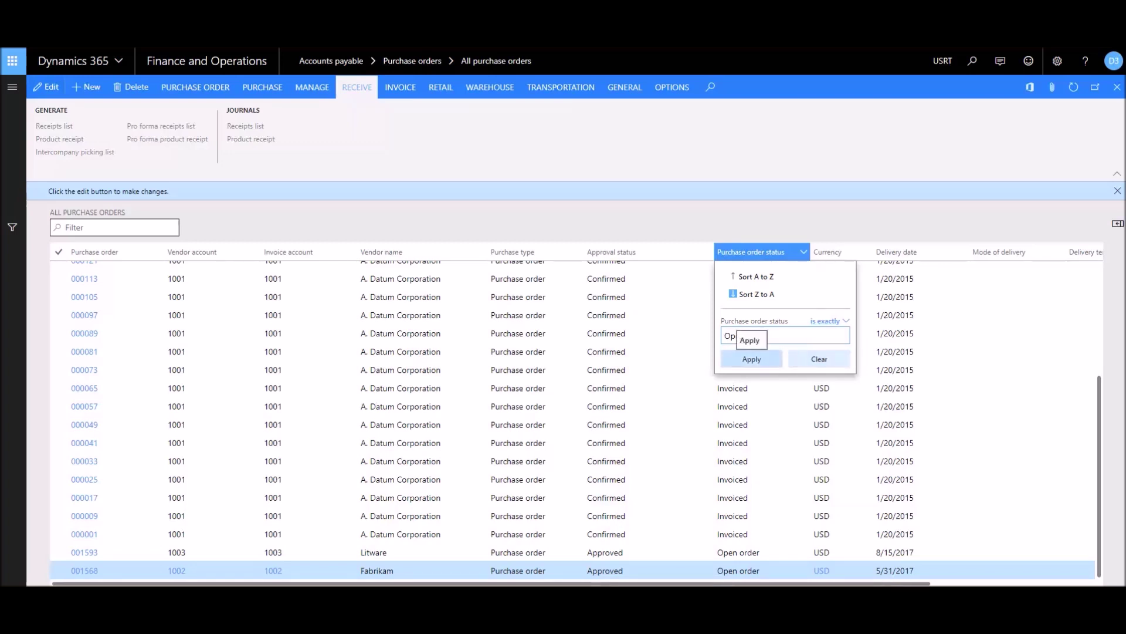
text(en order)
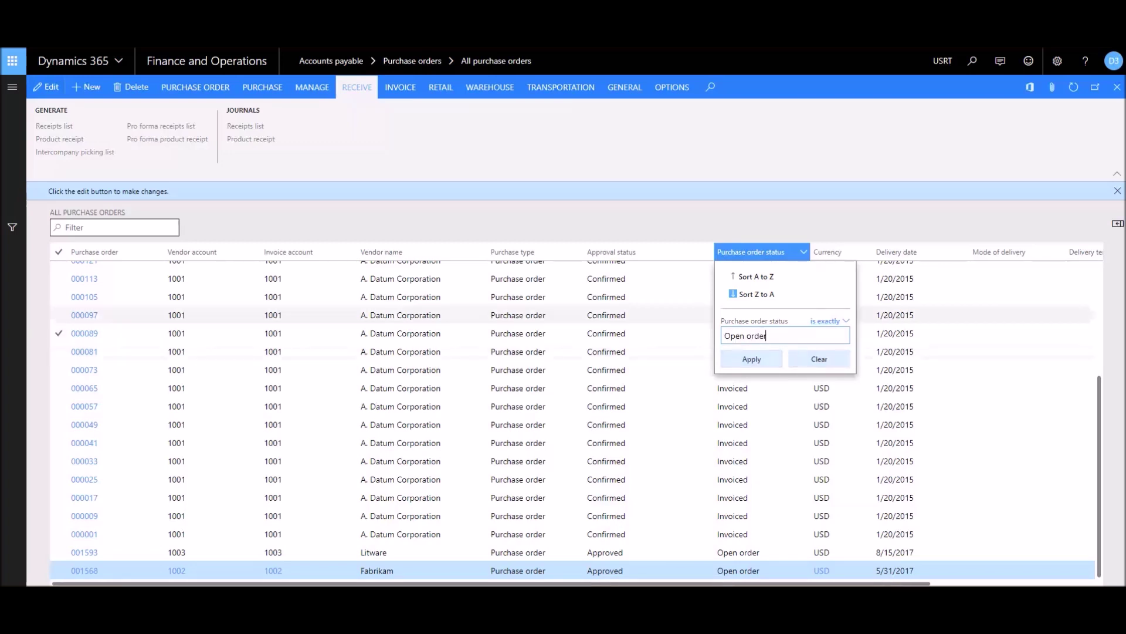
click(752, 359)
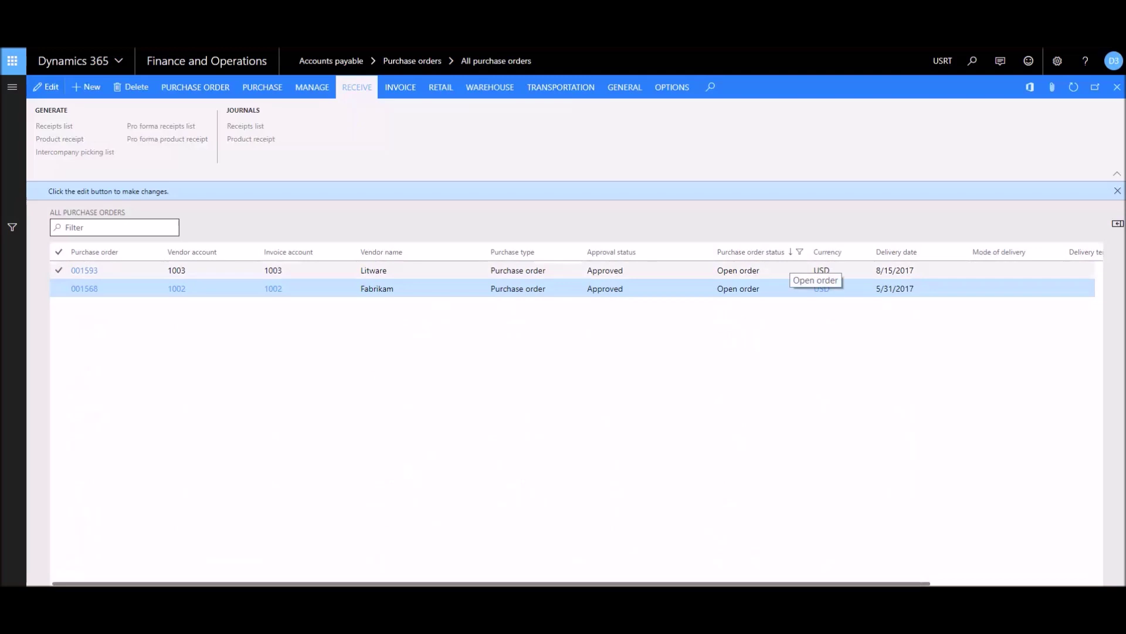
Step: Clear the Open order filter from the Purchase order status column
click(820, 290)
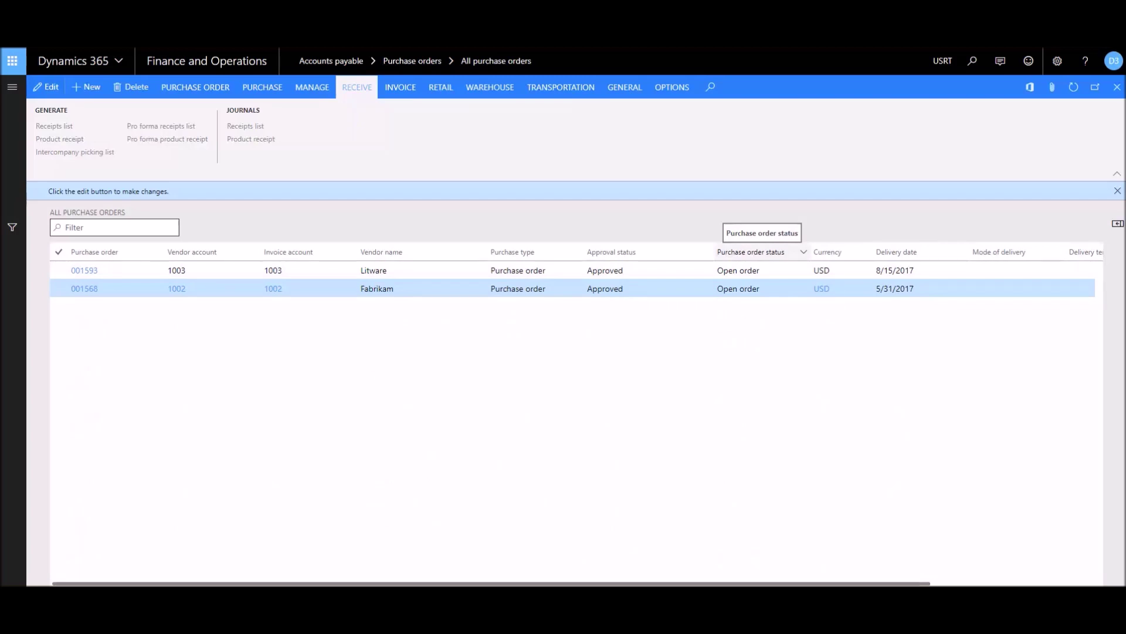
click(803, 251)
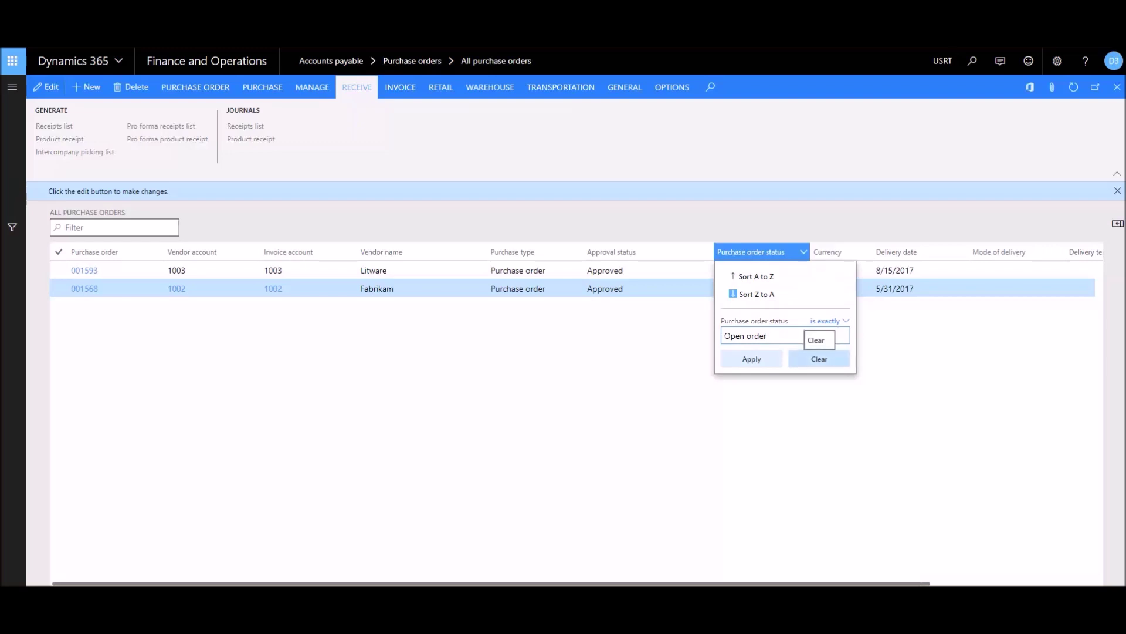
click(818, 359)
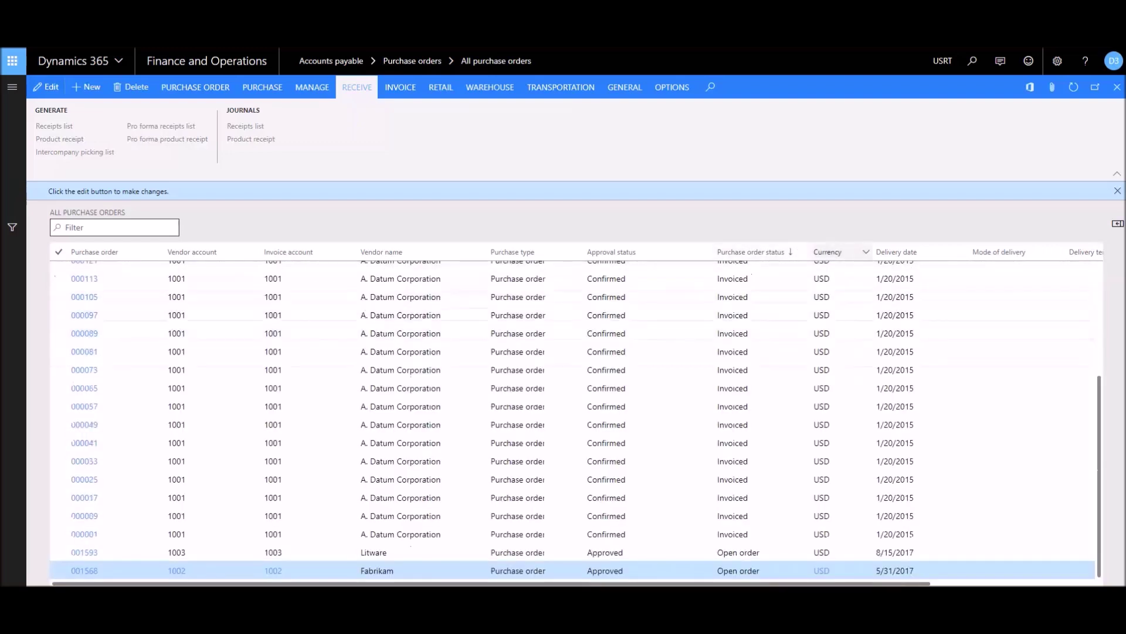
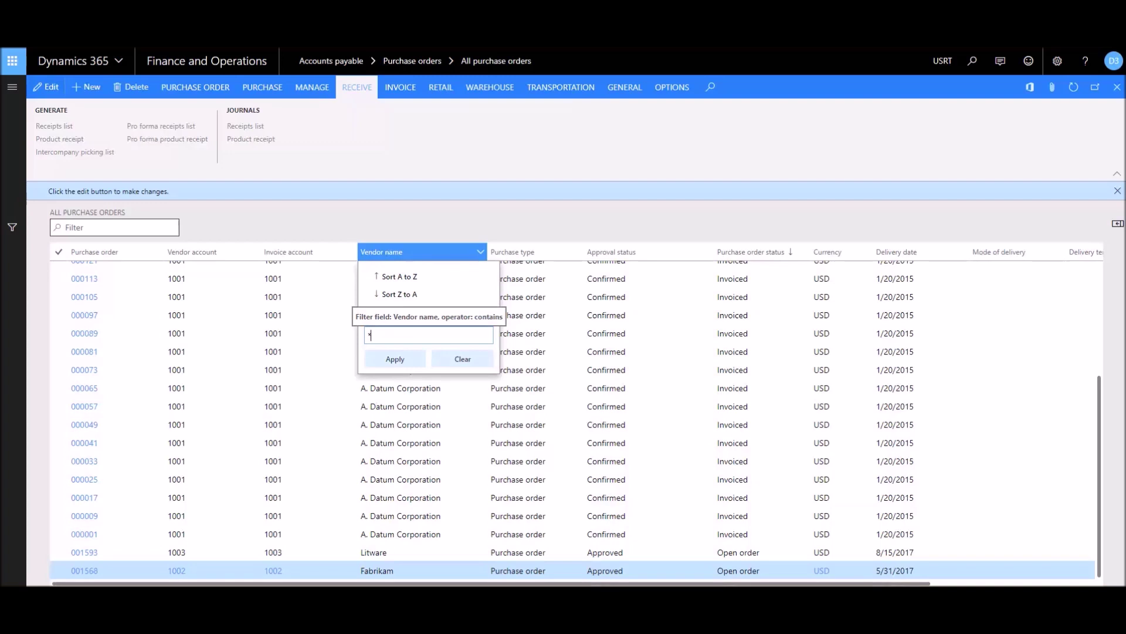
Step: Filter the Vendor name column with the contains operator and the text *phone*
text(phone)
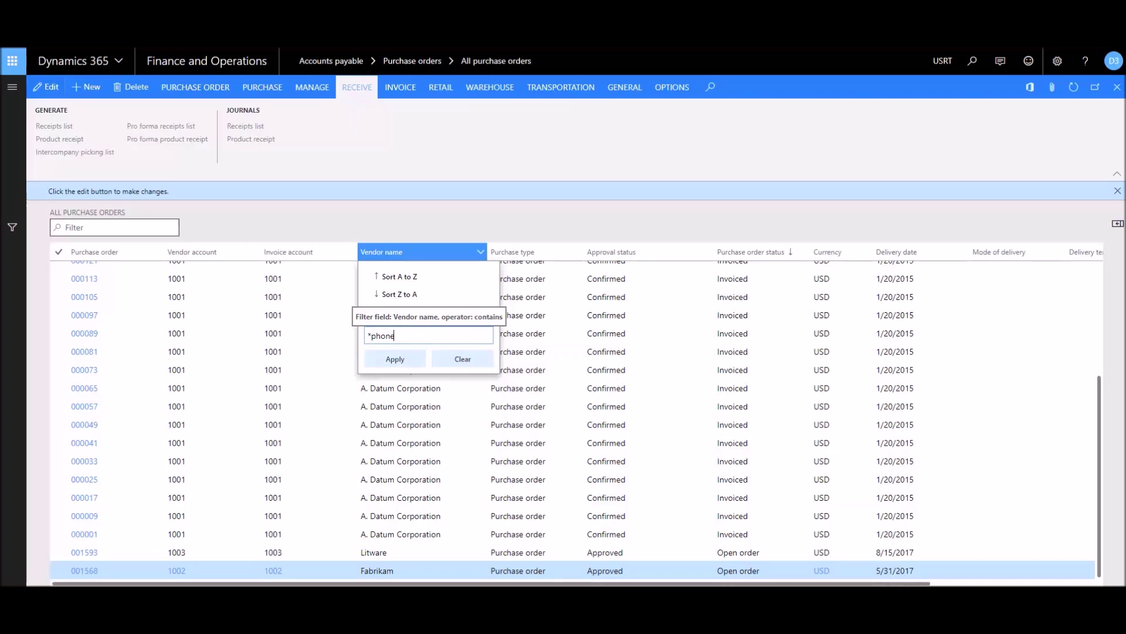
text(*)
key(Tab)
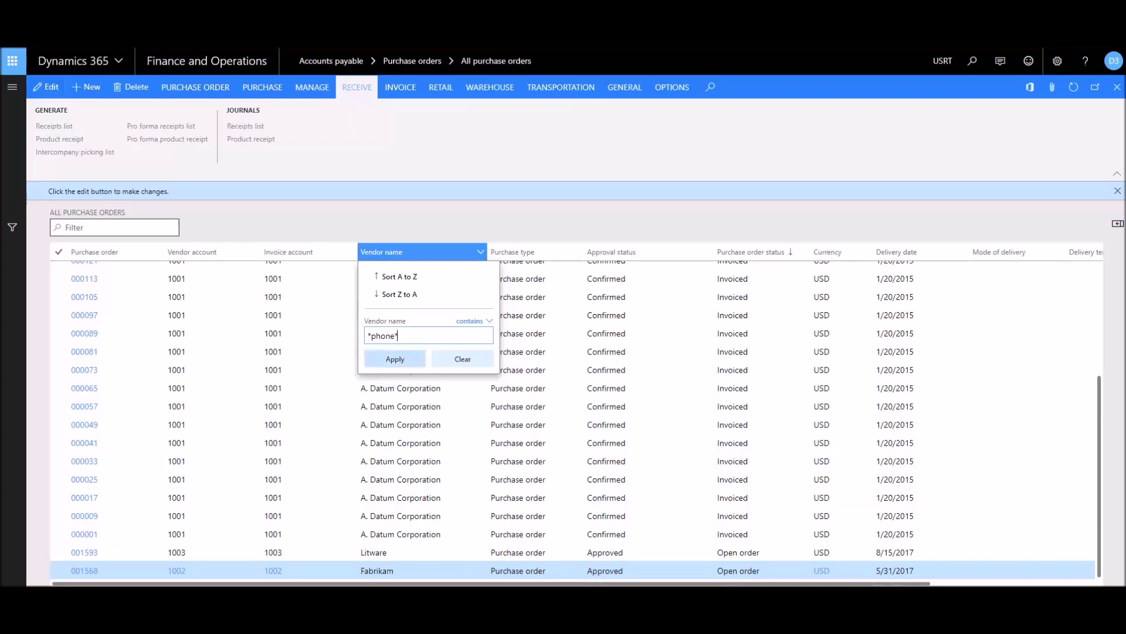
click(394, 356)
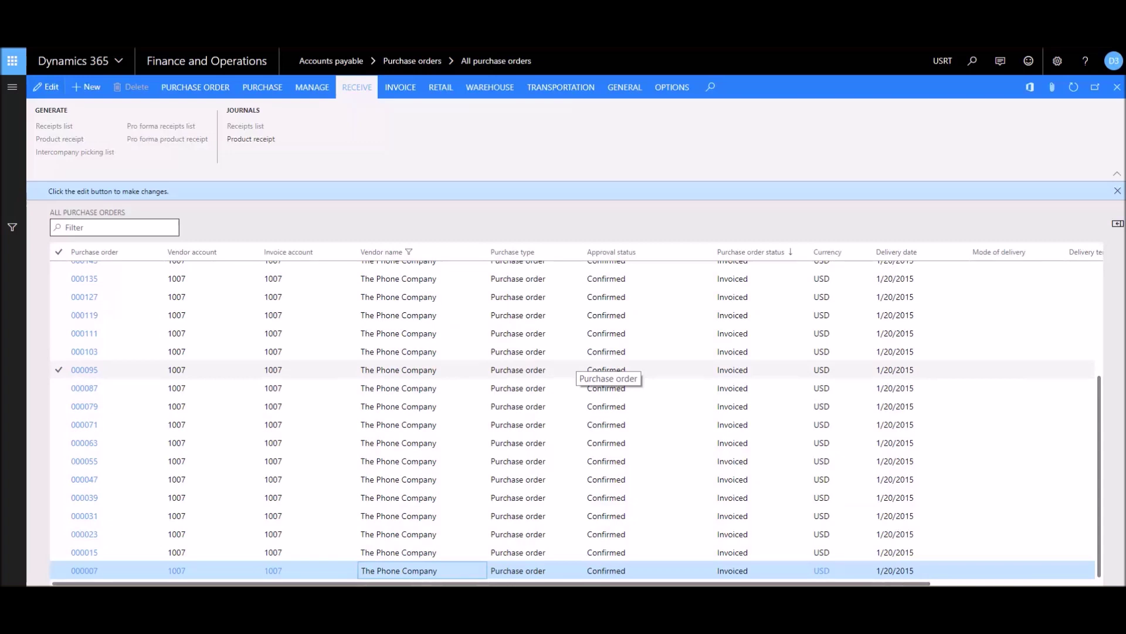
Step: Replace the Vendor name filter text with *video and apply it to the purchase orders list
click(399, 252)
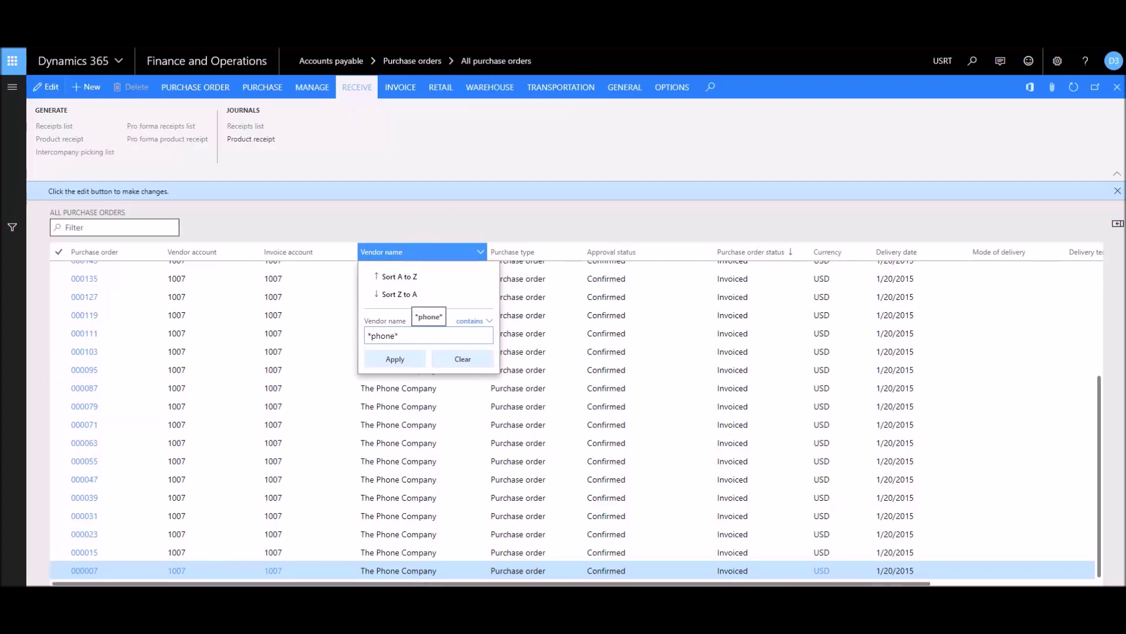
key(BackSpace)
key(BackSpace)
key(BackSpace)
key(BackSpace)
key(BackSpace)
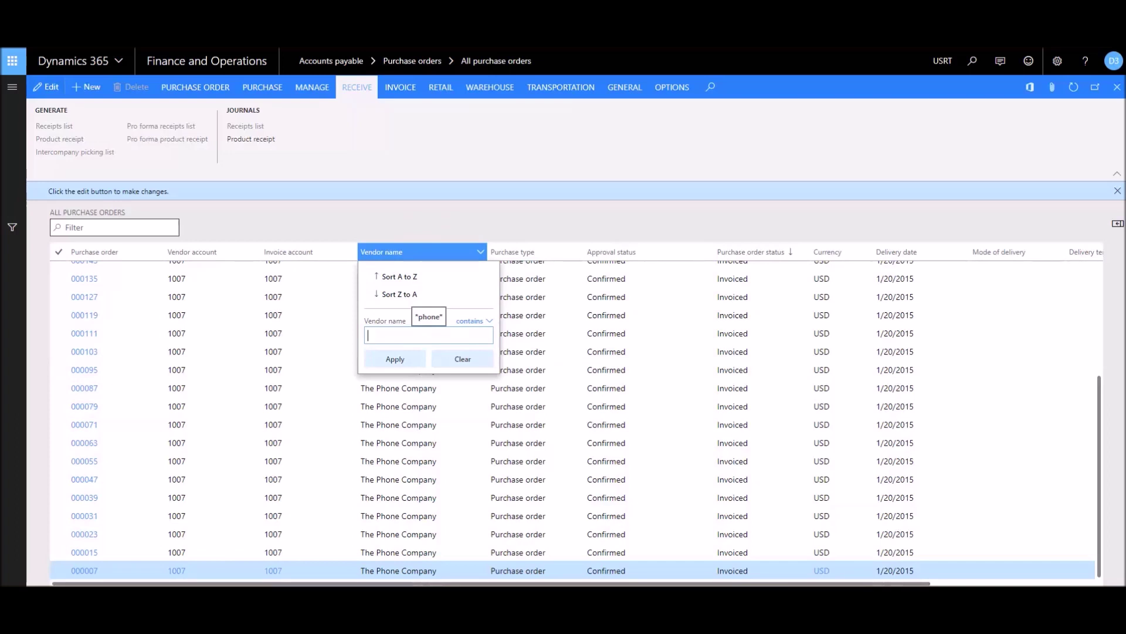
text(*video)
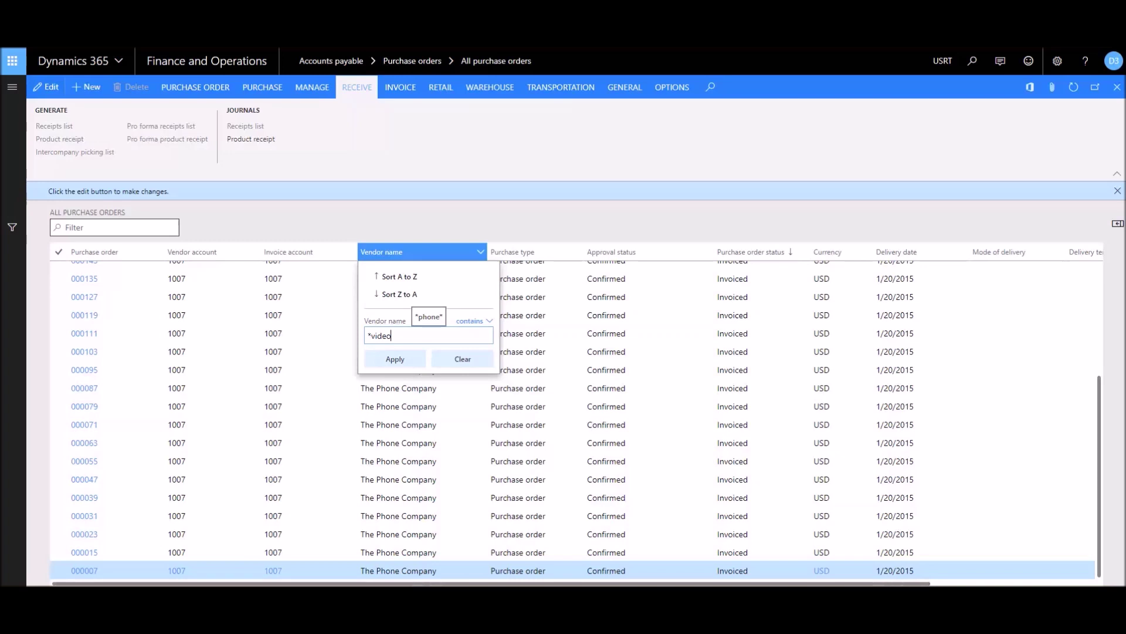
click(395, 359)
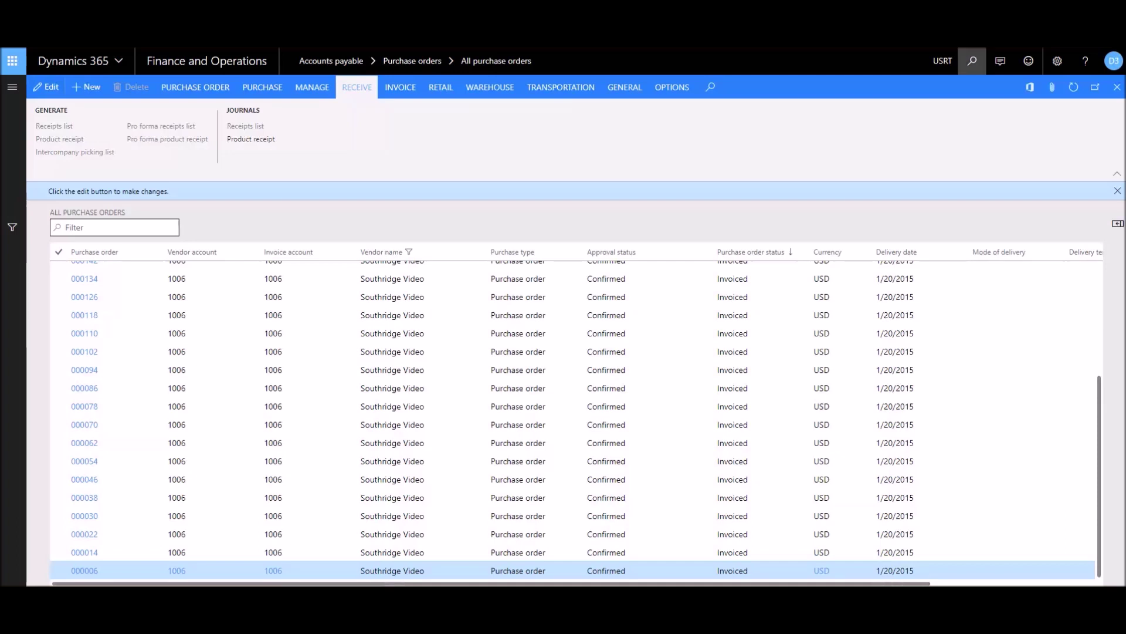
Step: Search for the page All customers and open the result under Accounts receivable > Customers
click(972, 60)
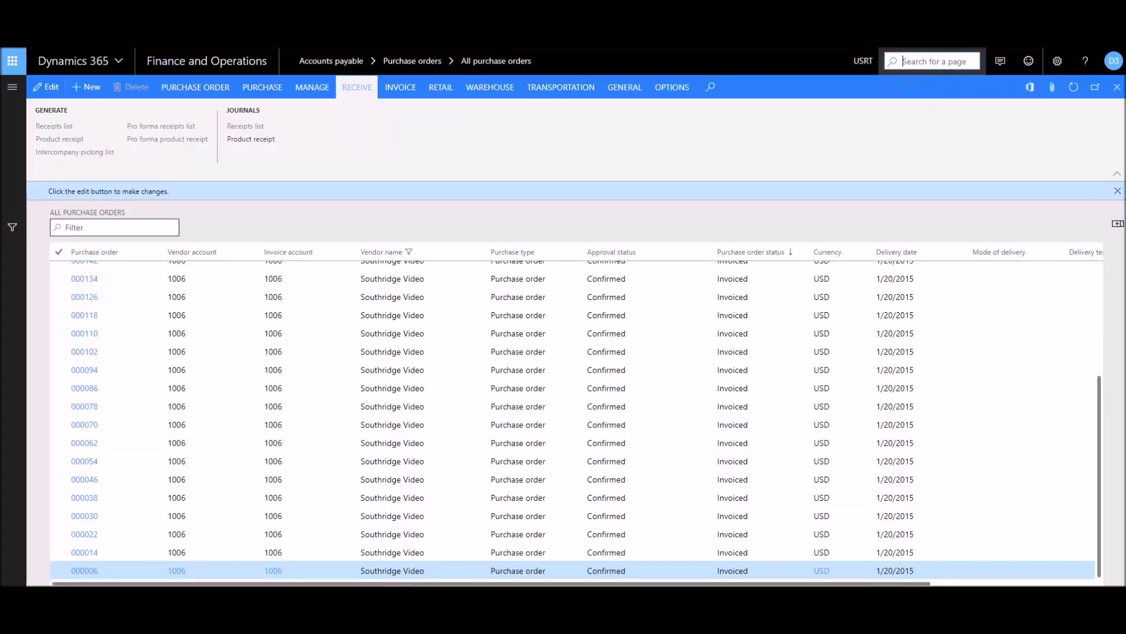
text(All customers)
key(Return)
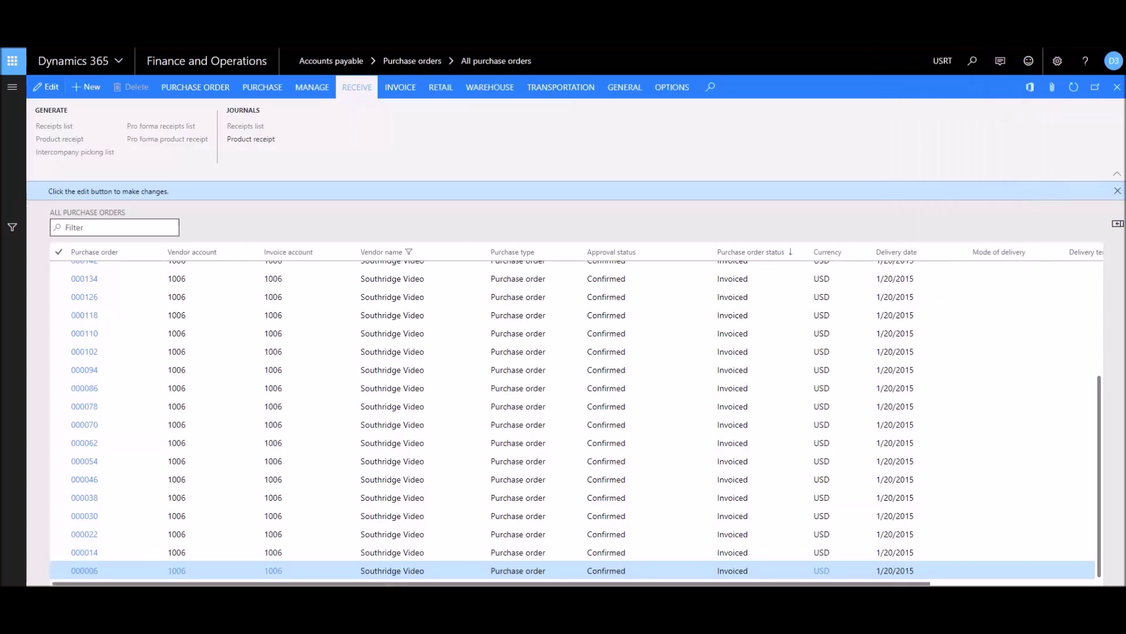
click(972, 61)
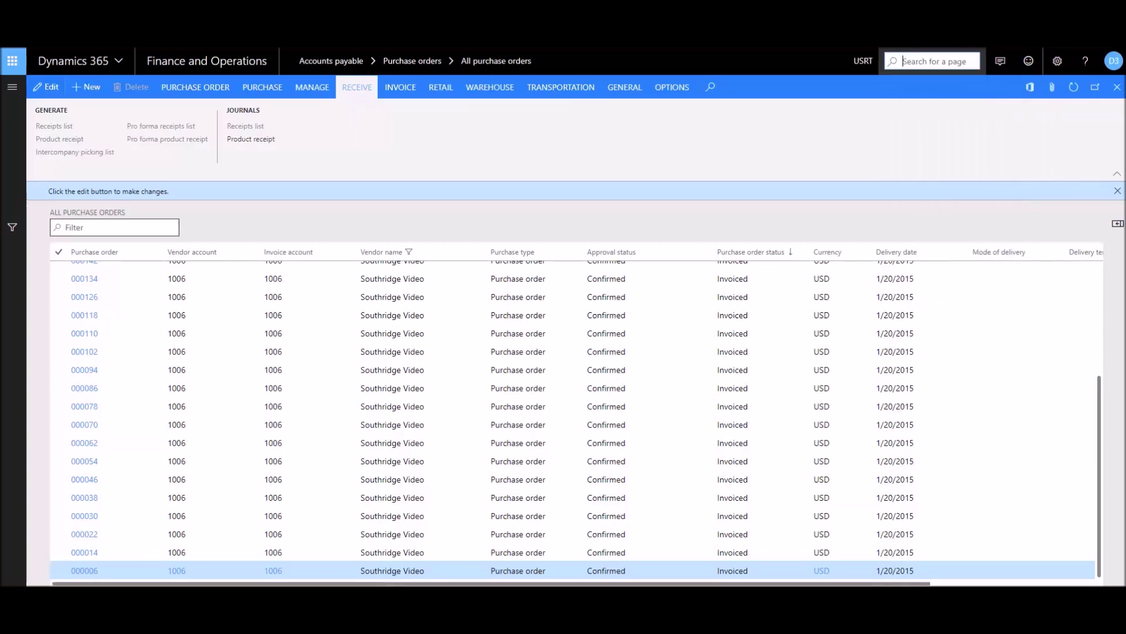
text(All customers)
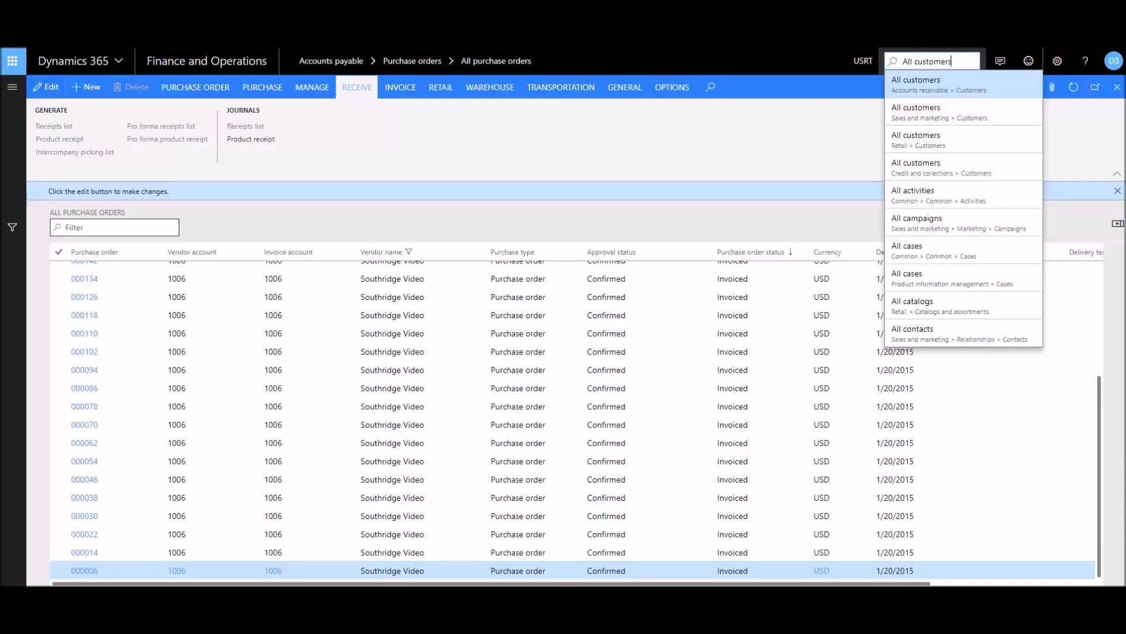
key(Return)
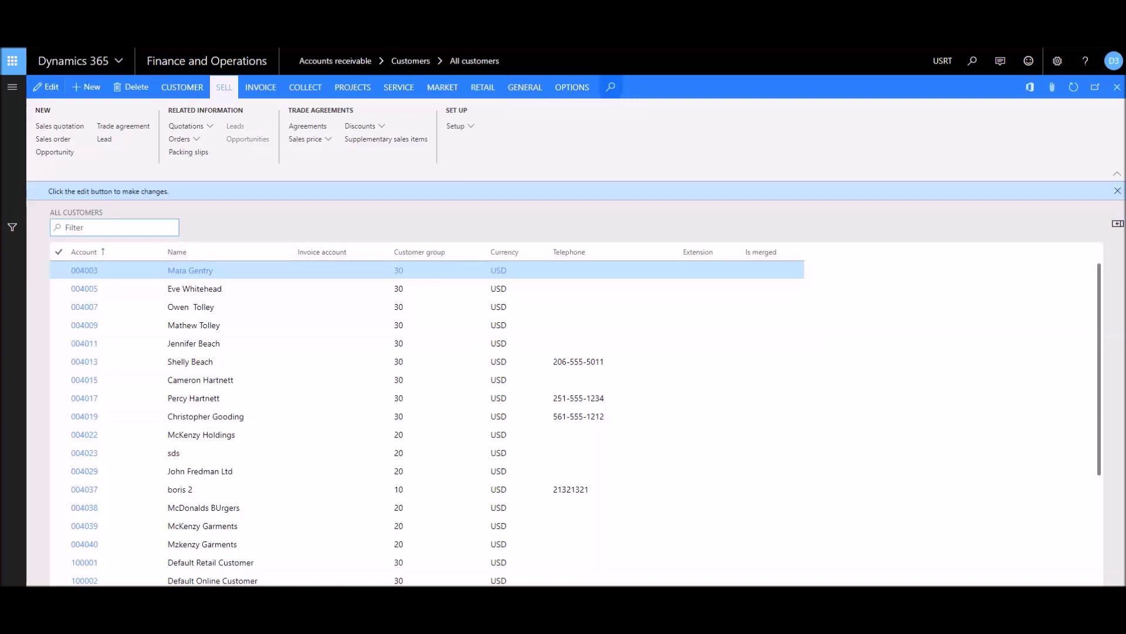
Step: Search the actions of the All customers page for sales, and dismiss the suggestions
click(611, 87)
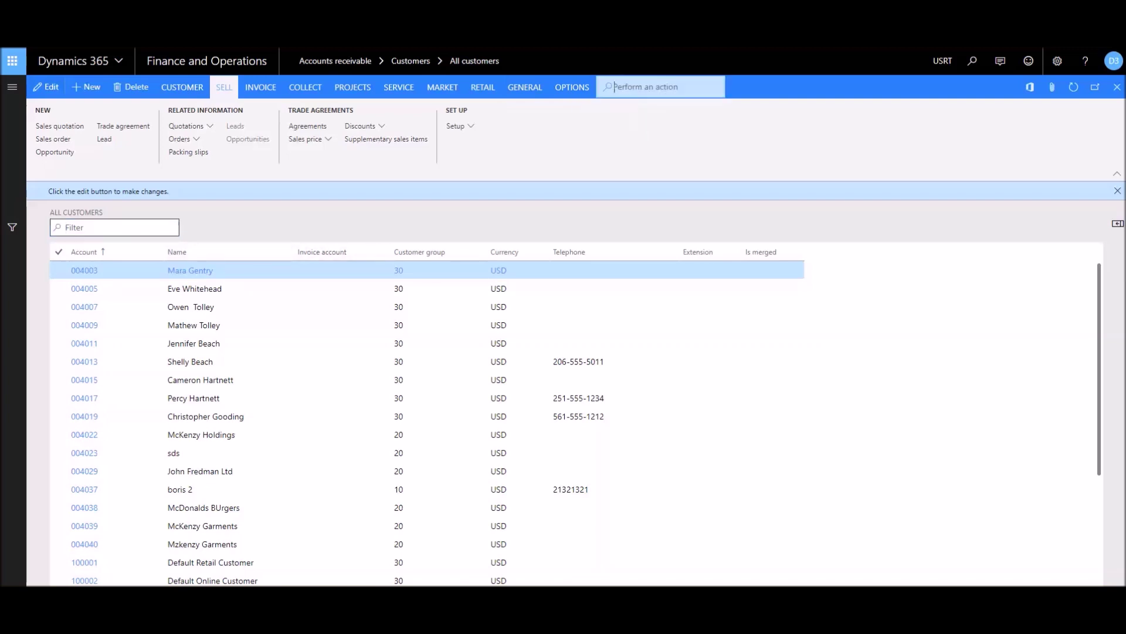
text(sales)
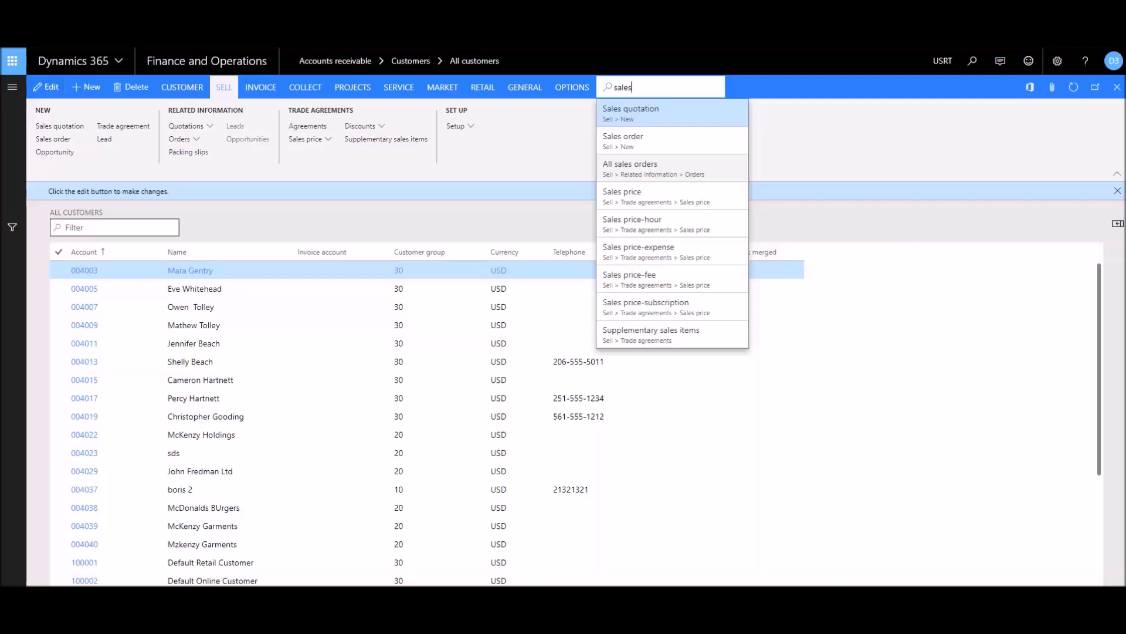
key(Escape)
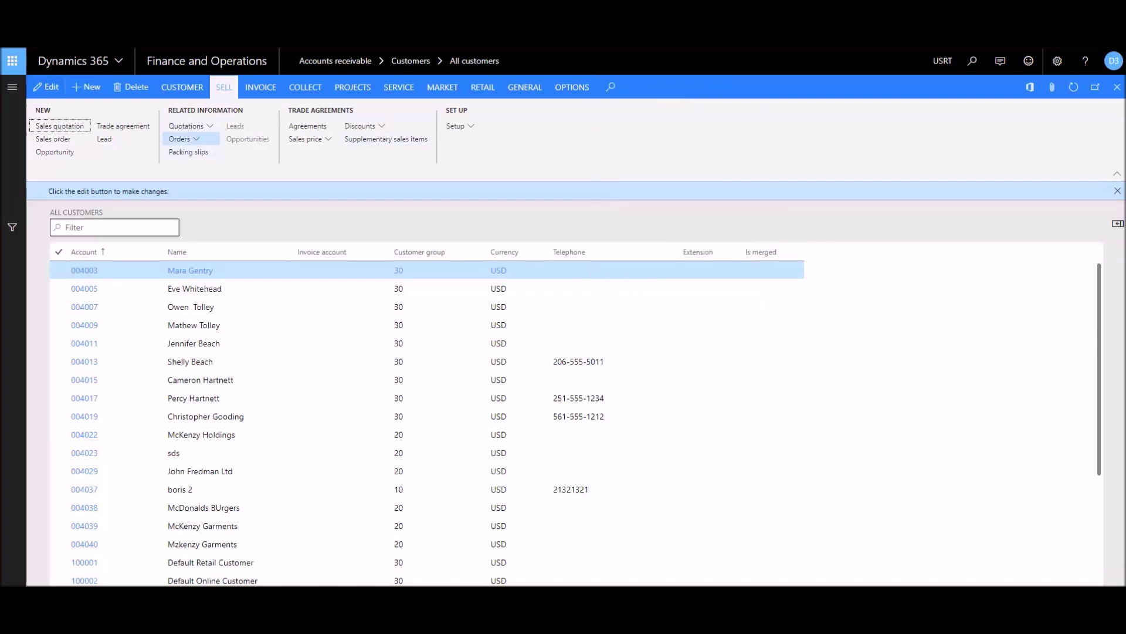
Step: View all sales orders of the first customer through the related Orders information, and return to the customer list
click(182, 138)
click(192, 154)
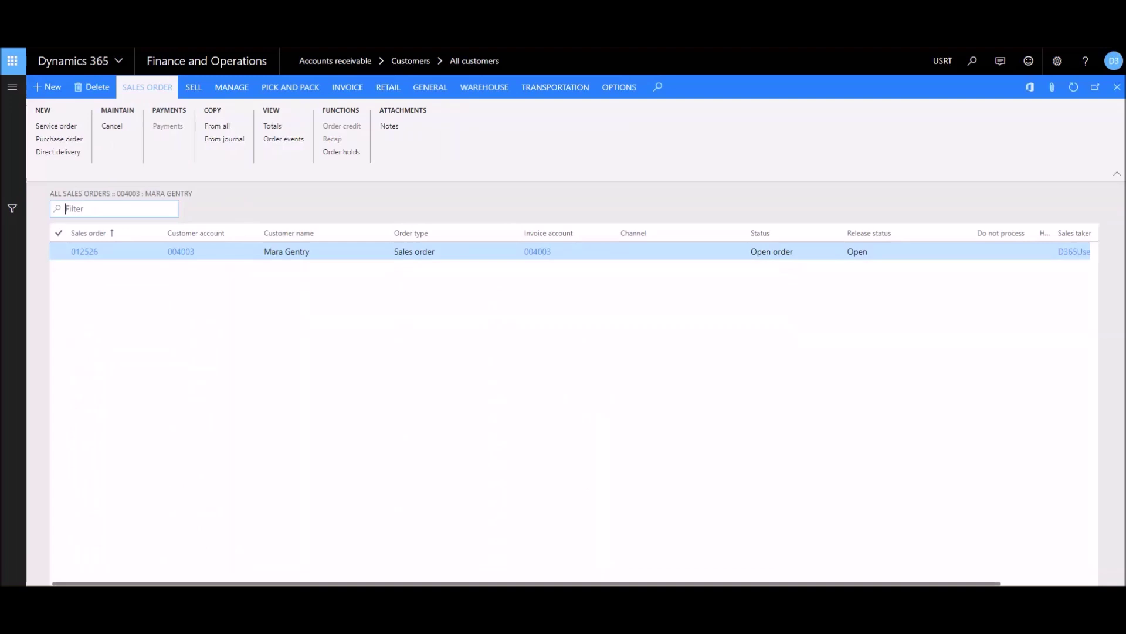
key(Escape)
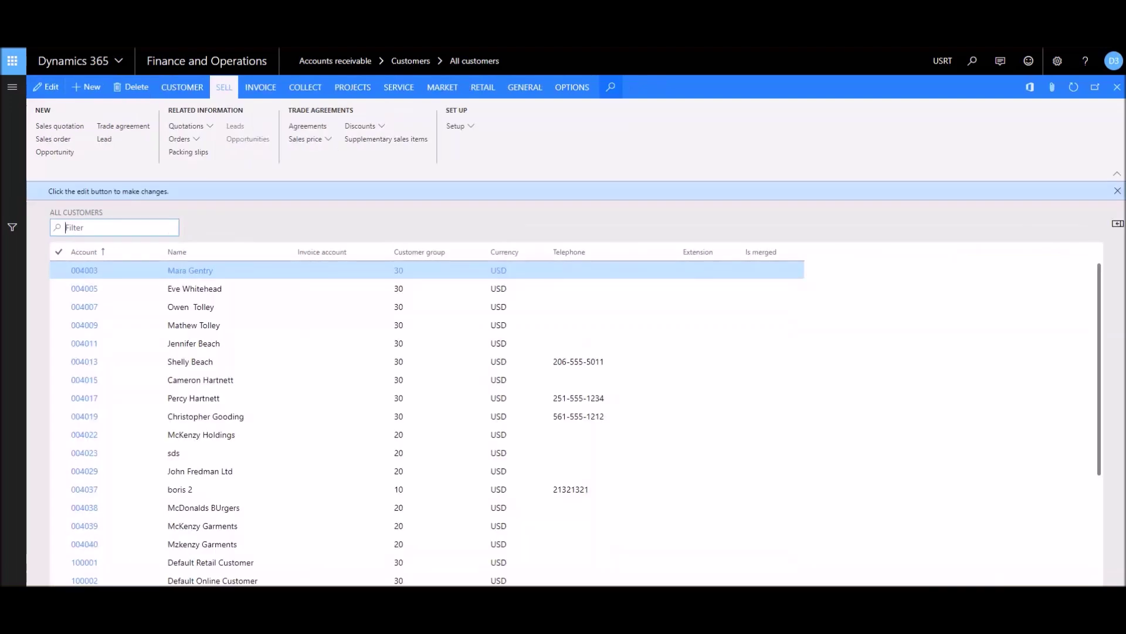
Step: Search the customer page's actions for sales oders and open All sales orders for the first customer
click(610, 87)
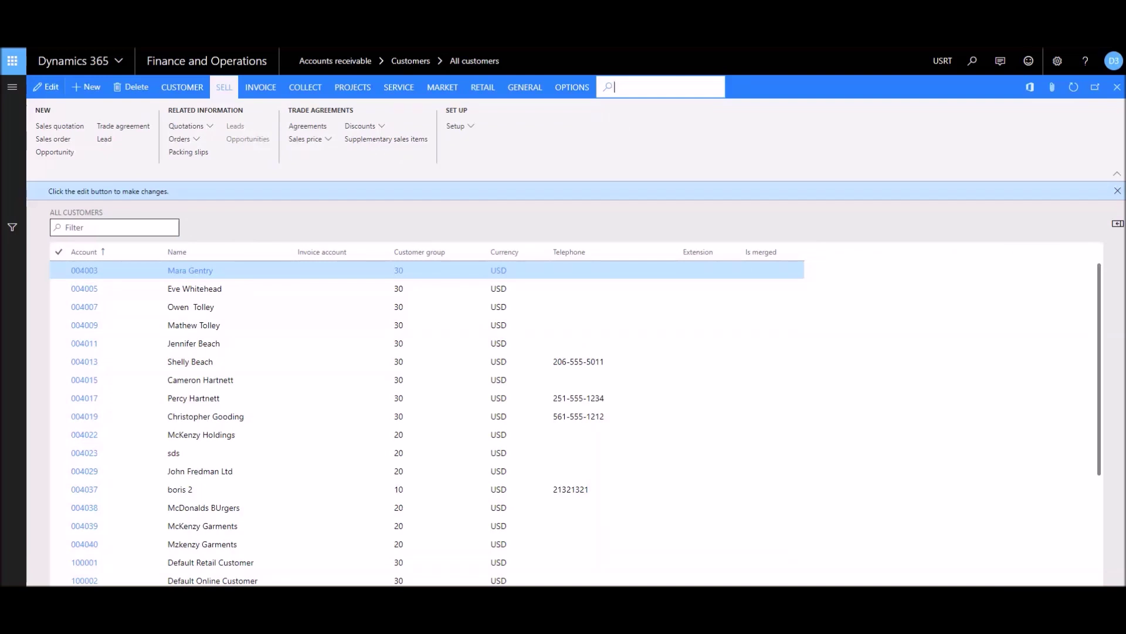
text(sales oders)
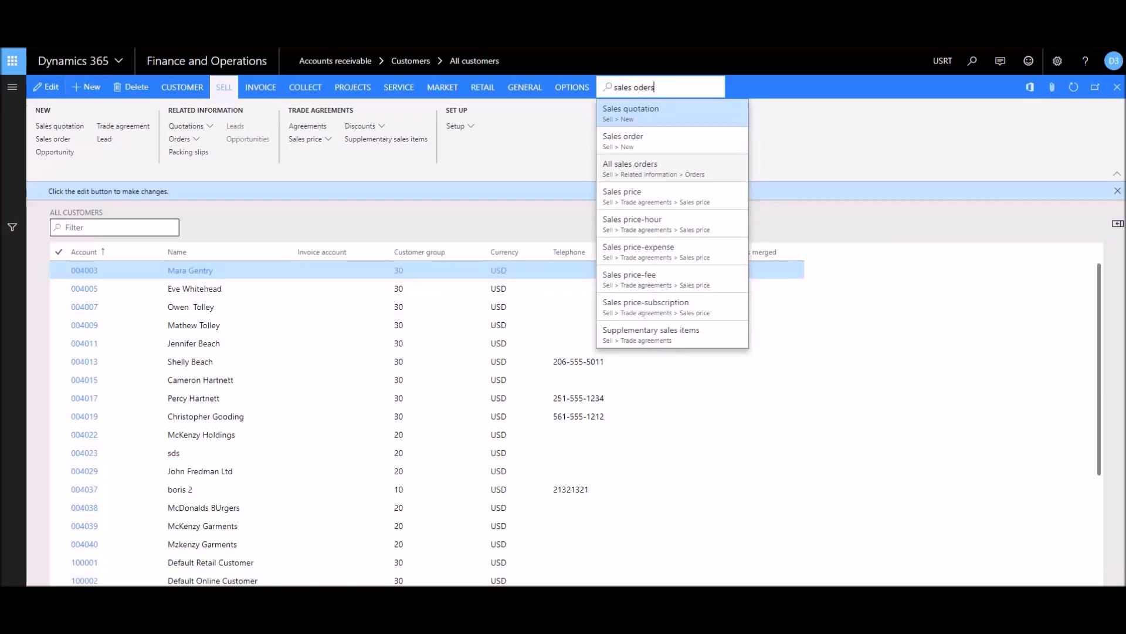
click(631, 168)
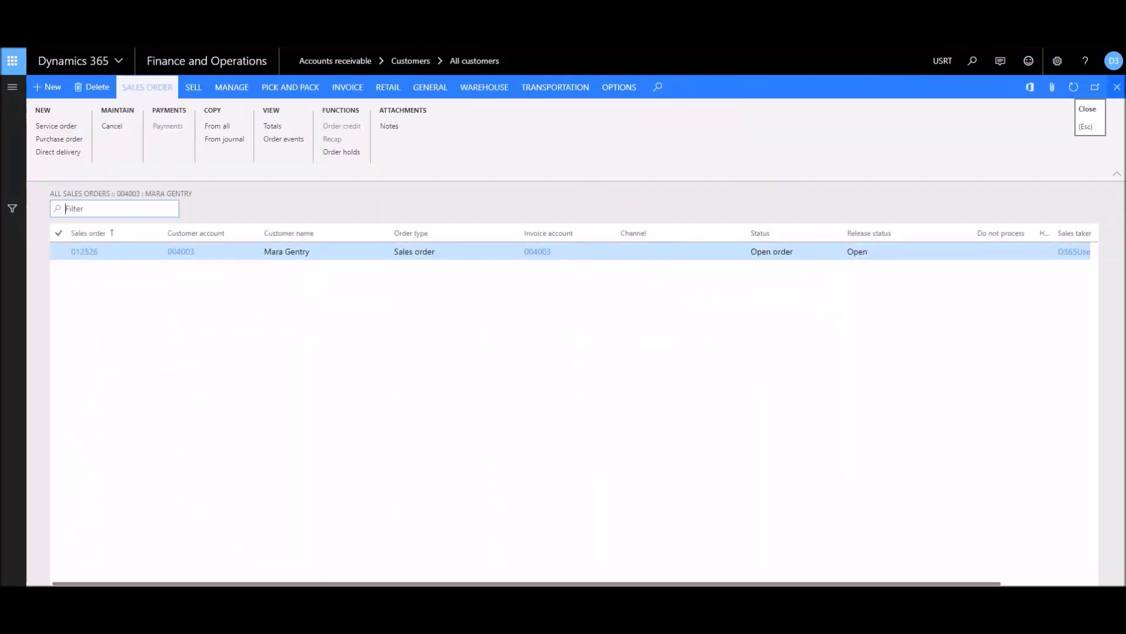
Step: Close the customer's sales orders and the All customers page to return to the home dashboard
click(1117, 87)
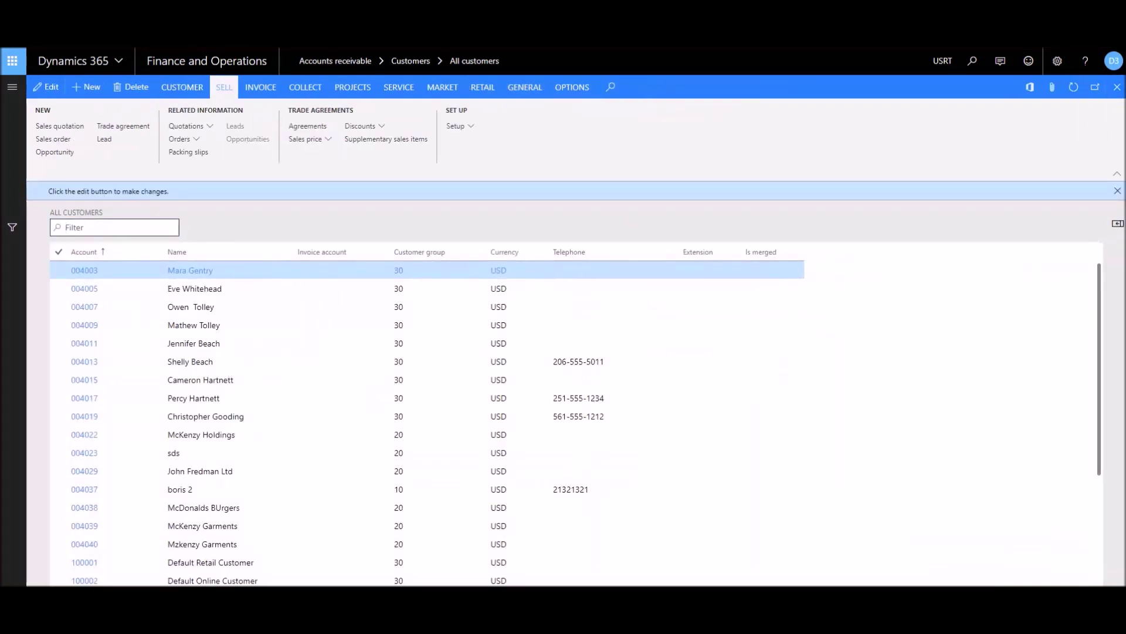
click(1117, 87)
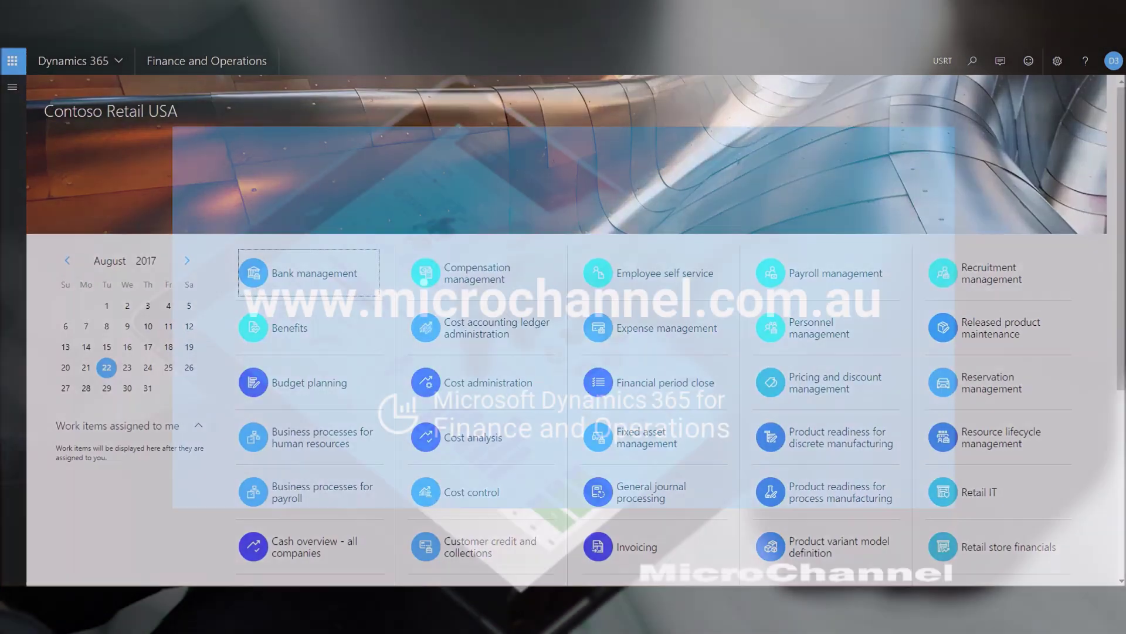